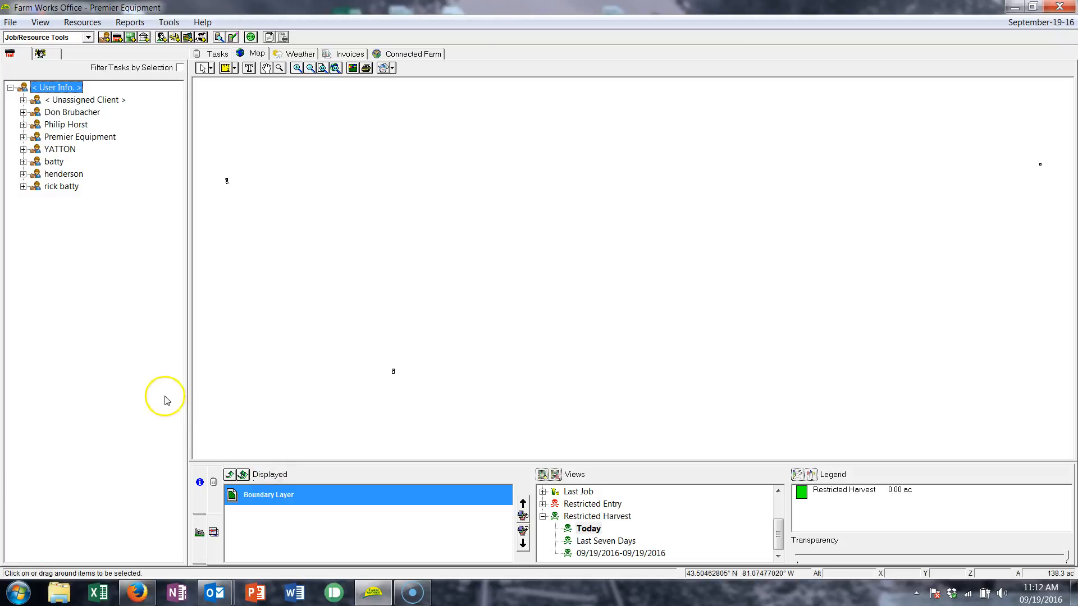
Expand the first named client down to Farm 2's field 1&2 and display that field's topographic layer on the map.
double_click(34, 112)
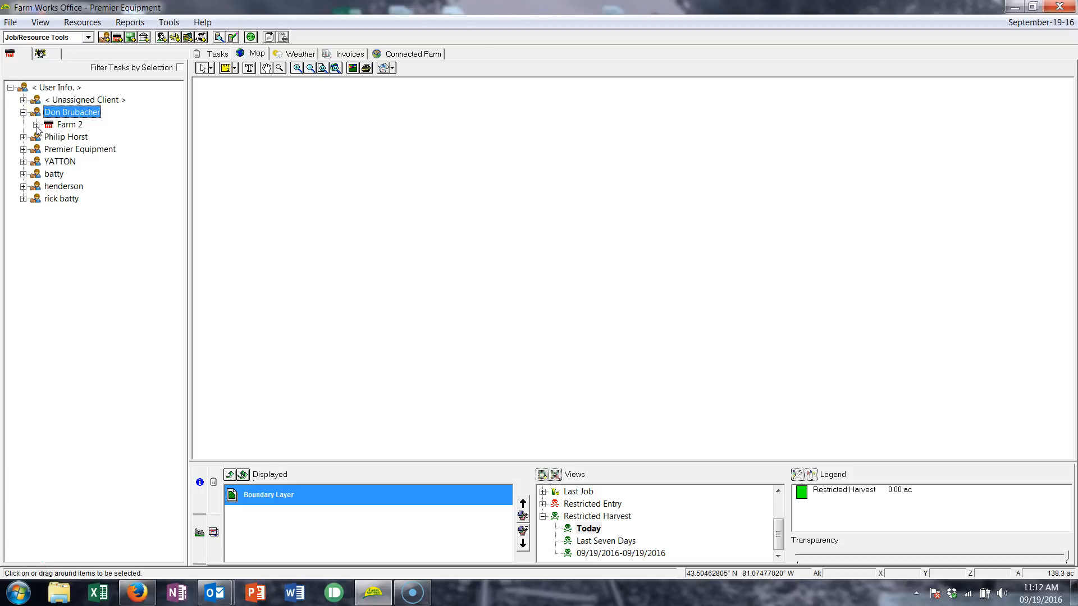
left_click(36, 125)
left_click(59, 125)
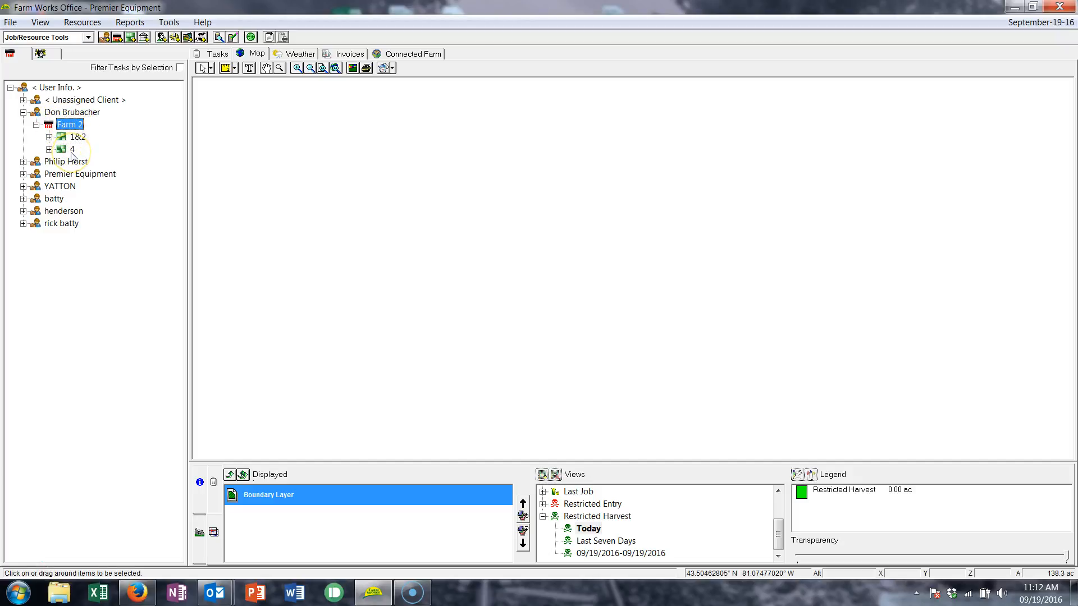
double_click(76, 137)
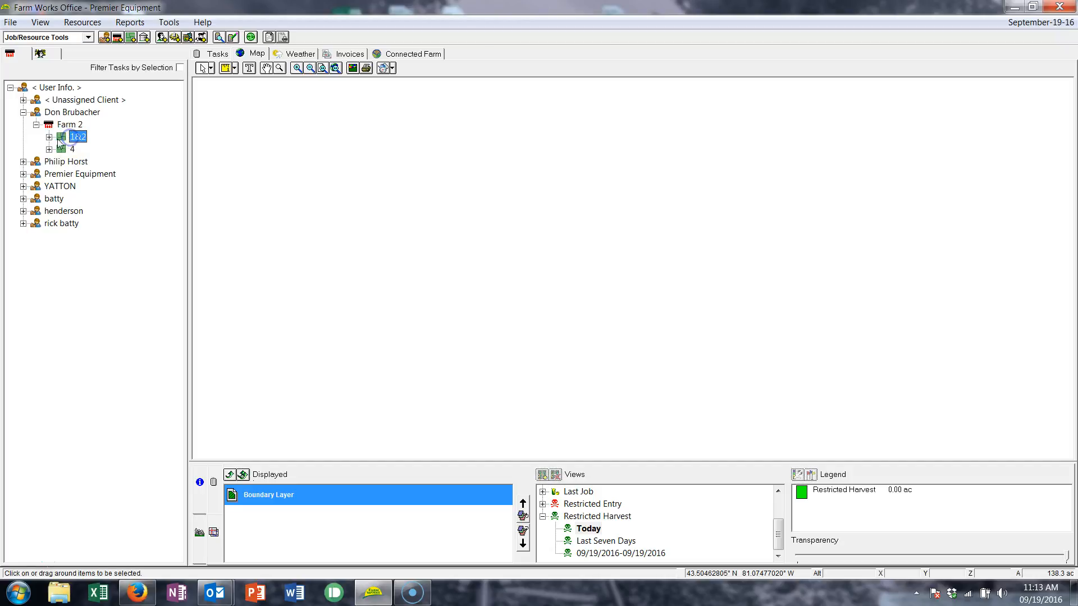
left_click(101, 161)
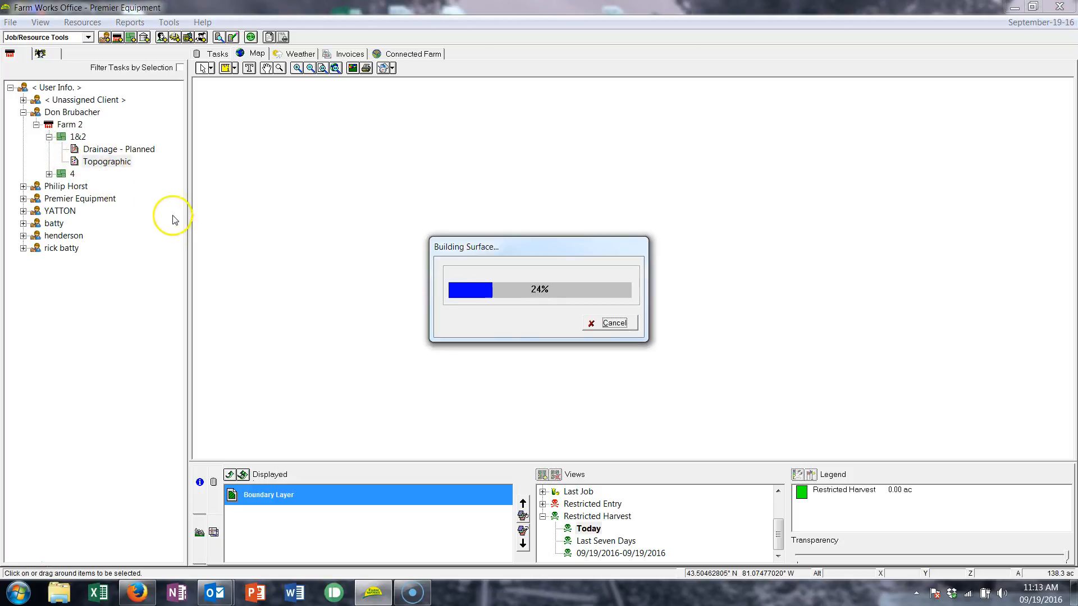
Add field 4's topographic layer to the map so that both surveys are in view.
left_click(50, 174)
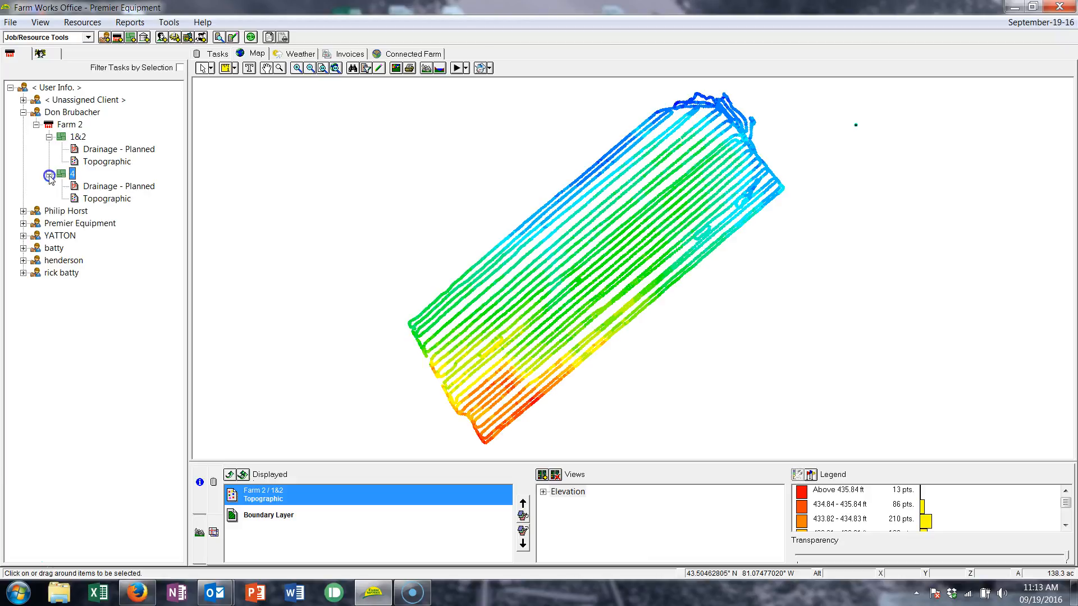
double_click(127, 200)
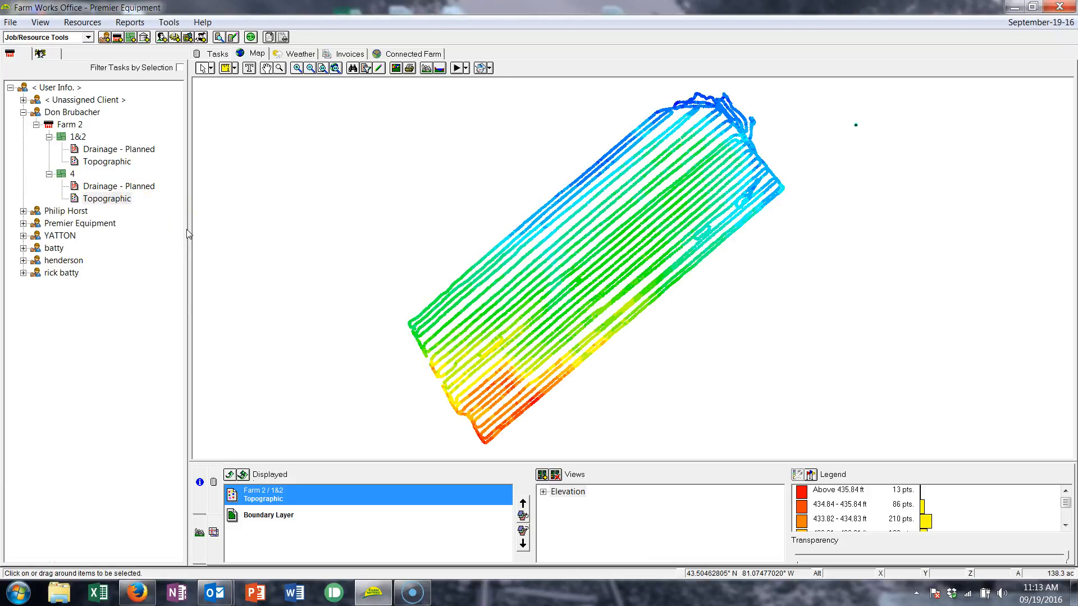
left_click(460, 154)
scroll(430, 186, "down", 2)
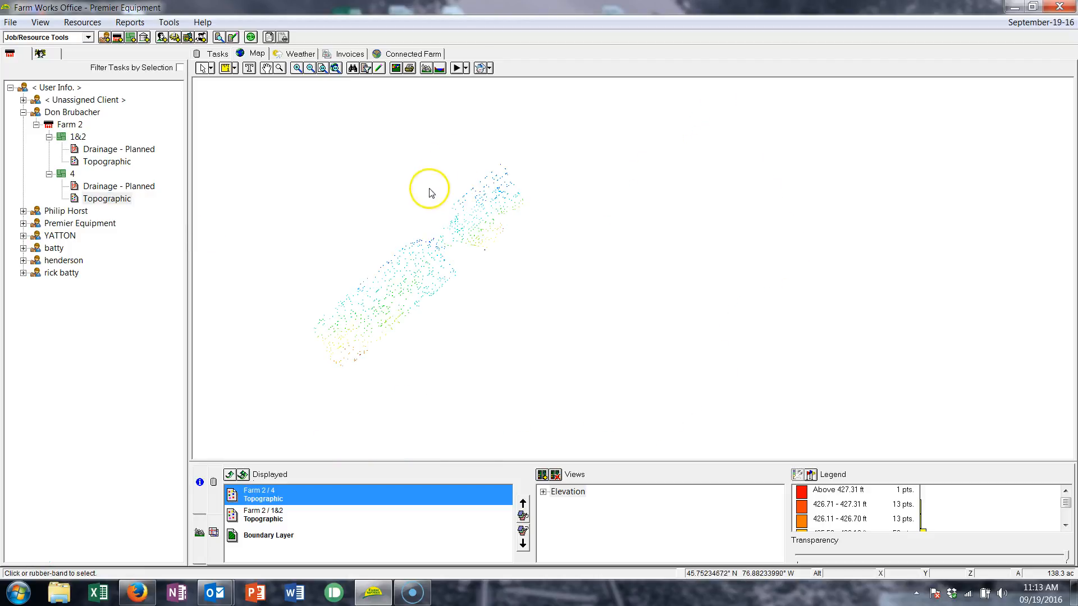
scroll(402, 209, "up", 1)
left_click(266, 68)
left_click_drag(307, 210, 422, 174)
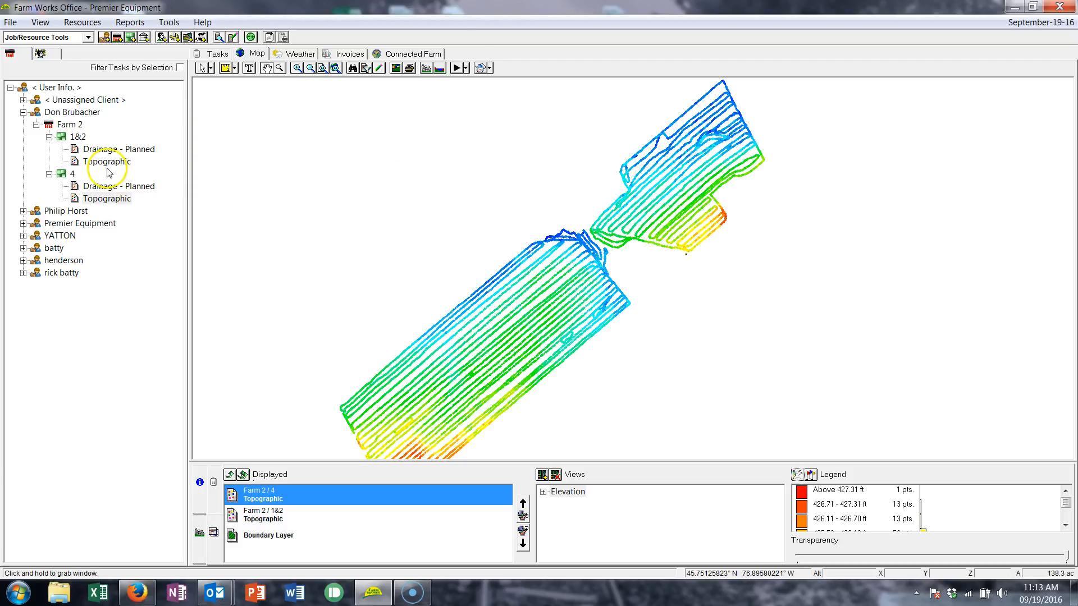
Show the Topography elevation view of field 4 and examine the gaps in its surface.
left_click(106, 199)
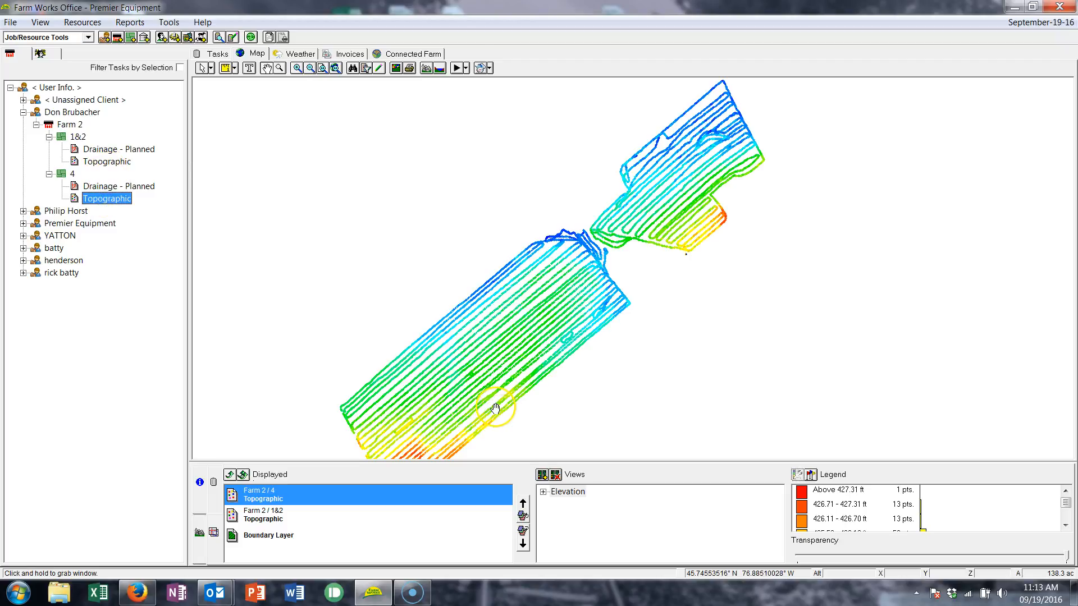
left_click(542, 492)
left_click(587, 516)
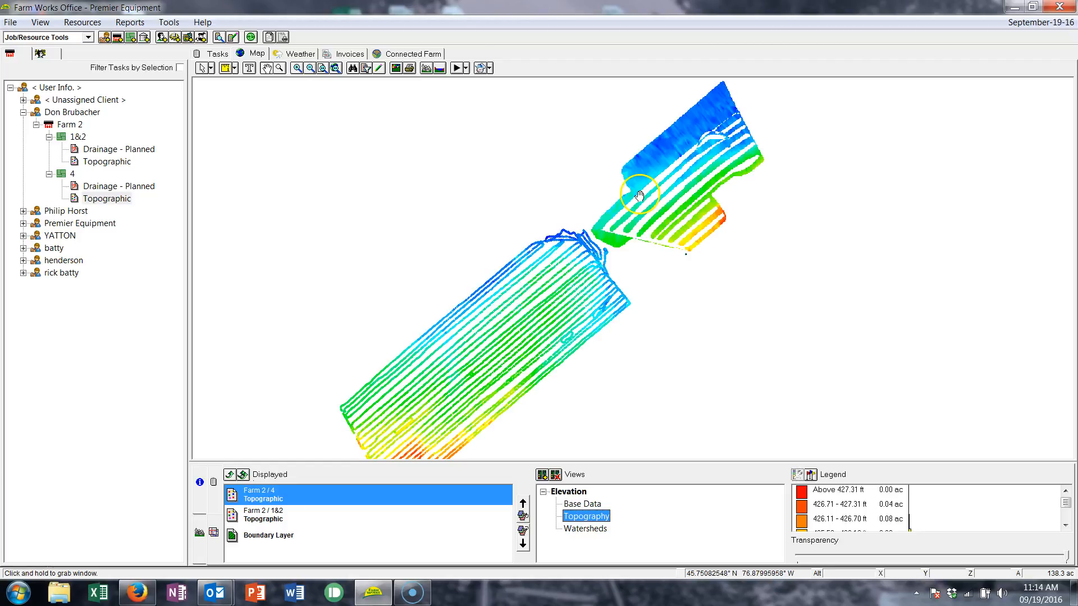
left_click(670, 178)
left_click(756, 162)
left_click(727, 167)
Turn off Use Survey Boundary for field 4's topographic layer, try its Topography view, and return to Base Data.
right_click(101, 201)
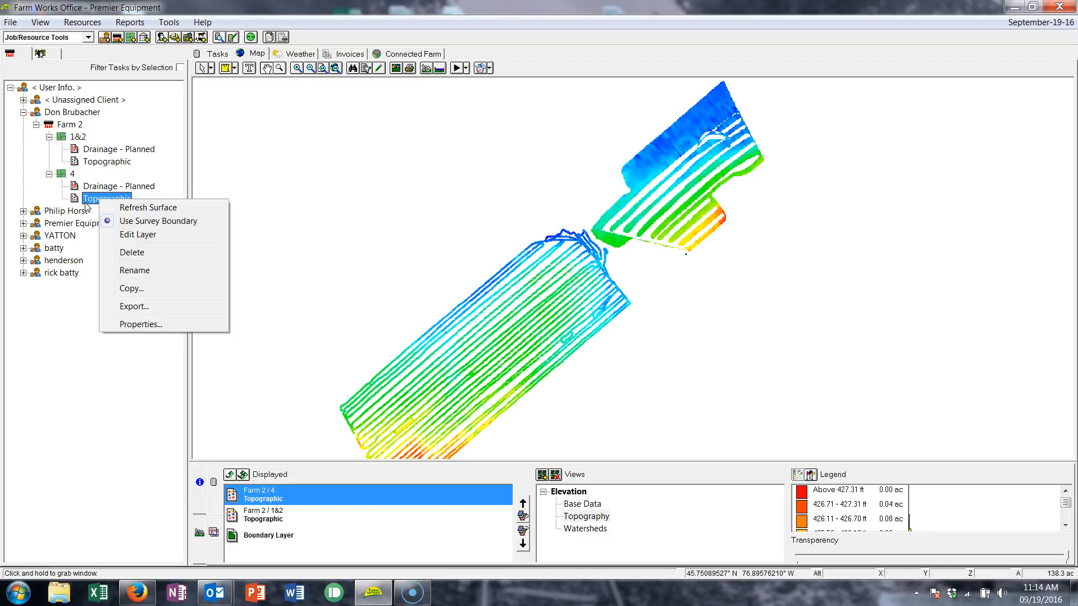
left_click(109, 221)
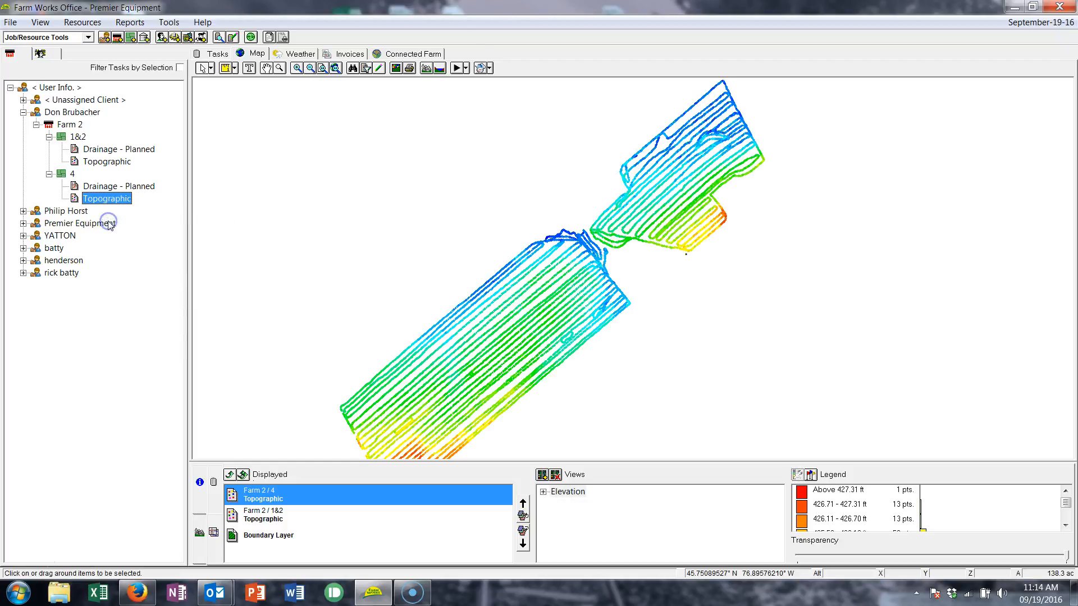
left_click(545, 492)
left_click(584, 515)
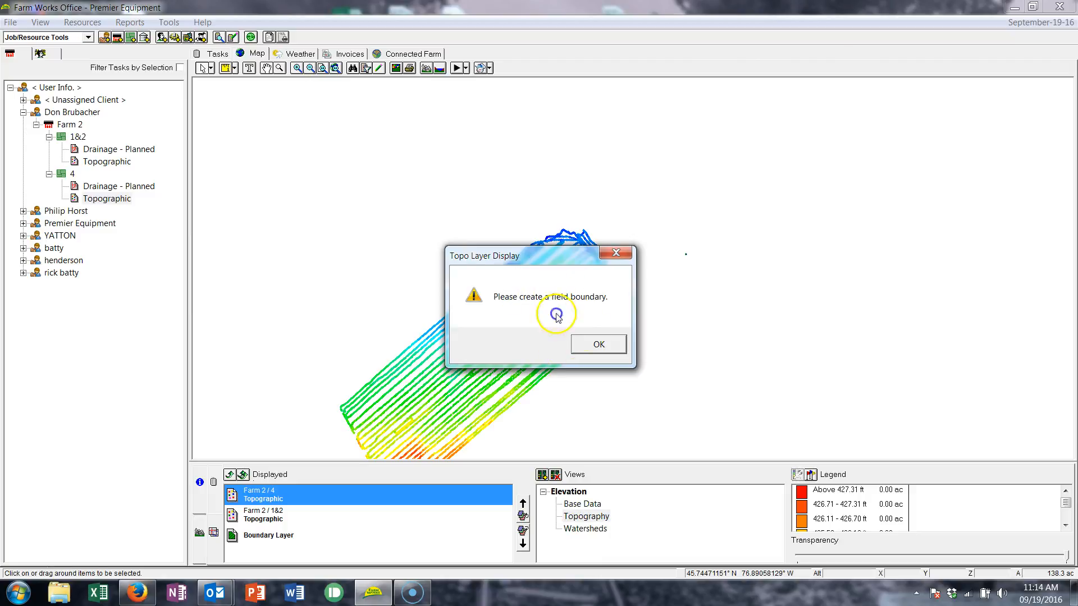
left_click(599, 343)
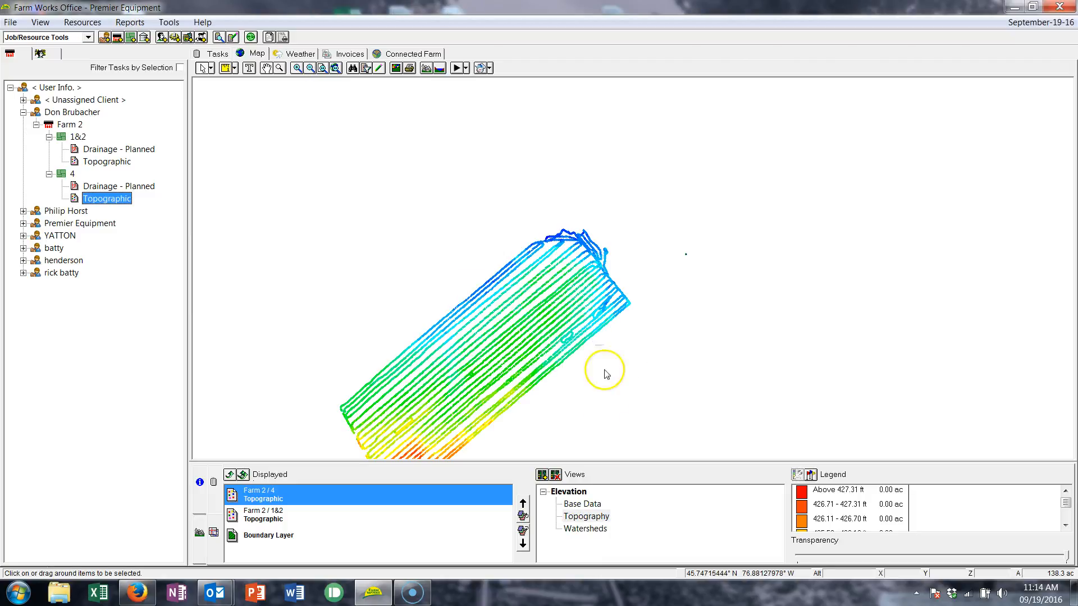
left_click(596, 503)
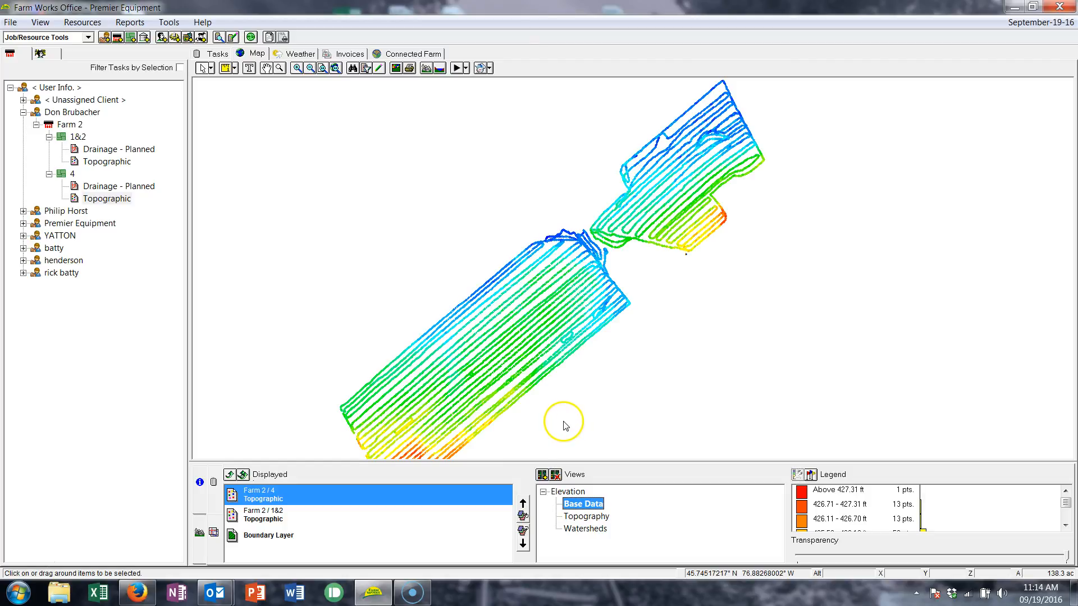
Turn Use Survey Boundary back on for field 4's topographic layer and display its Topography view.
right_click(120, 203)
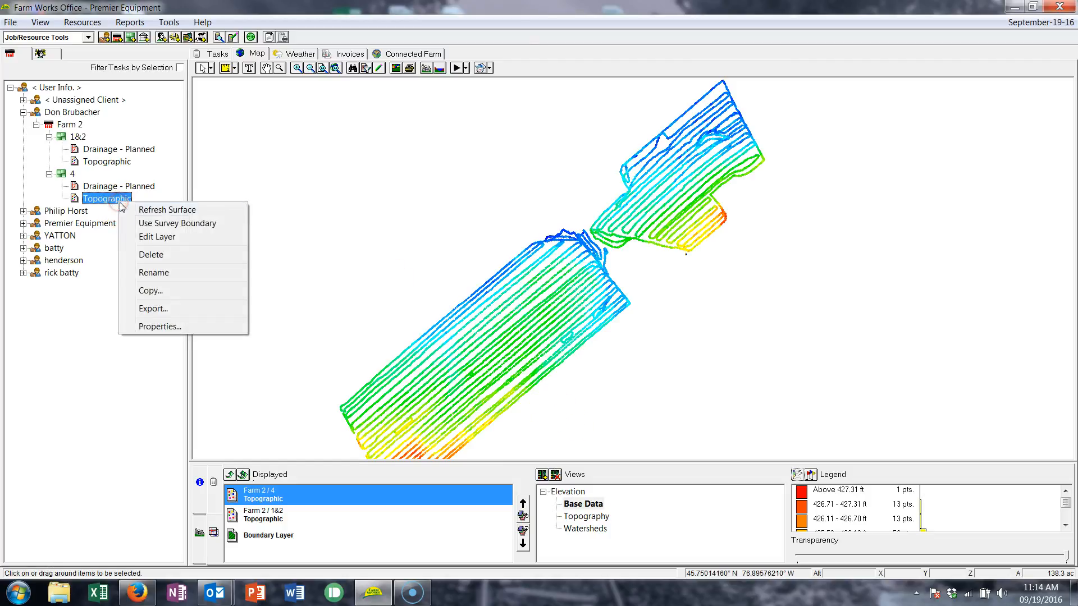
left_click(168, 225)
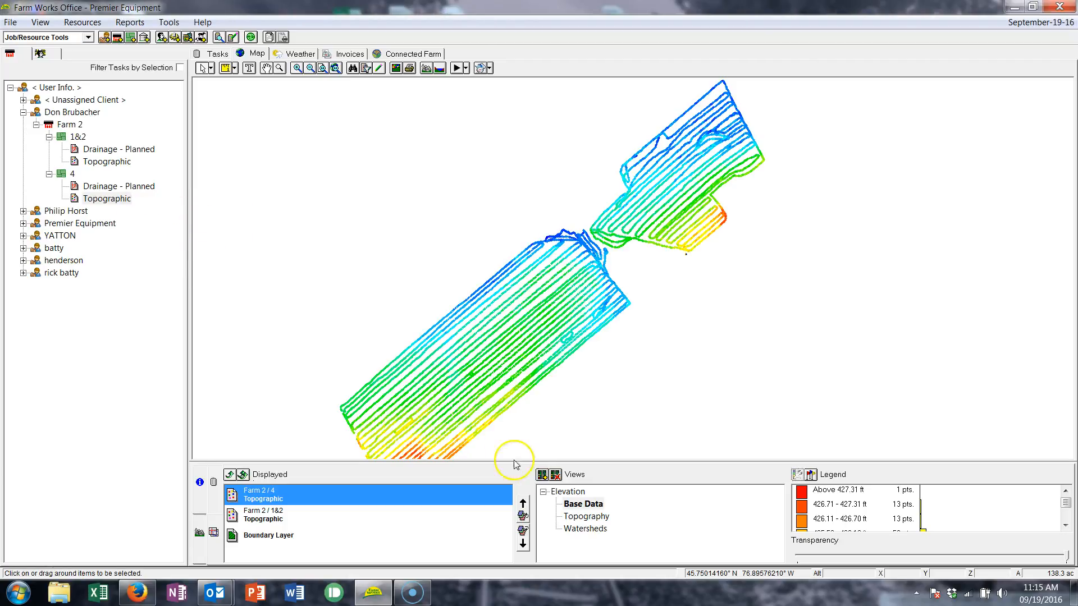
left_click(578, 516)
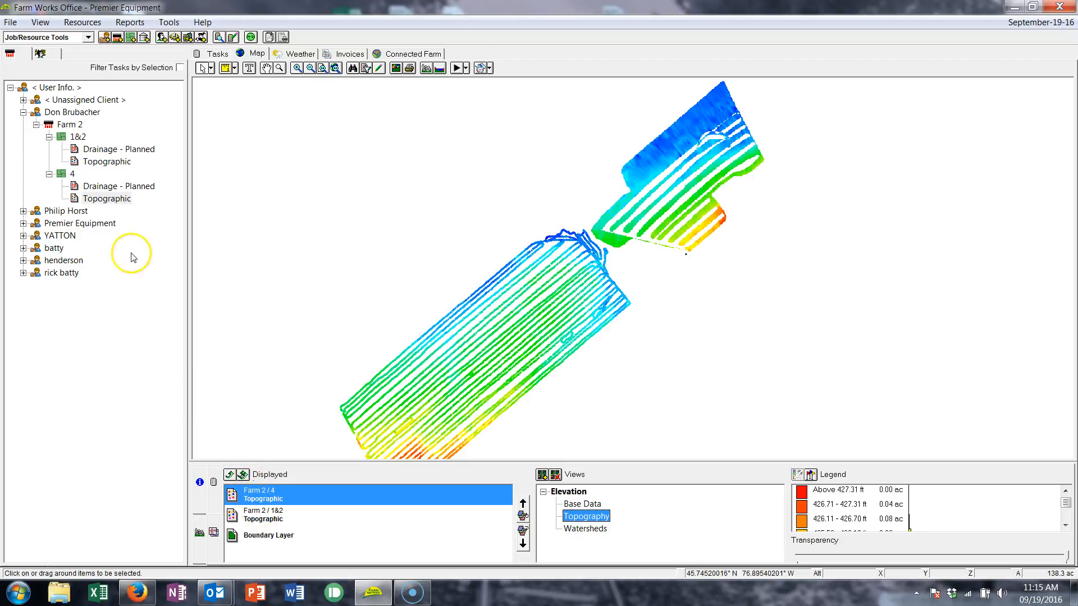
Turn off Use Survey Boundary for field 1&2's topographic layer and try to display its Topography view.
left_click(112, 163)
right_click(113, 162)
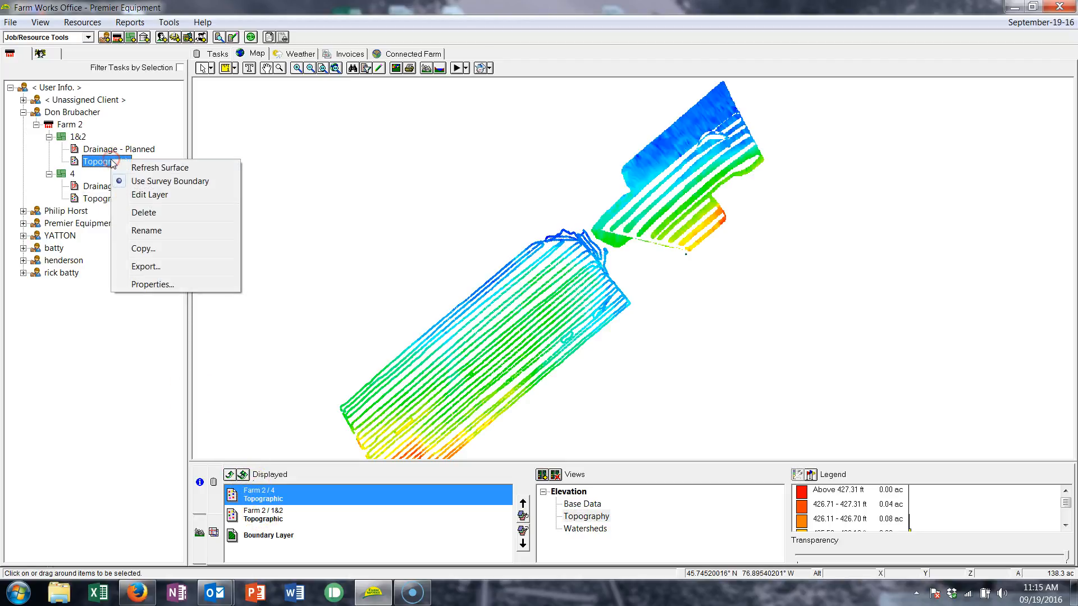
left_click(164, 181)
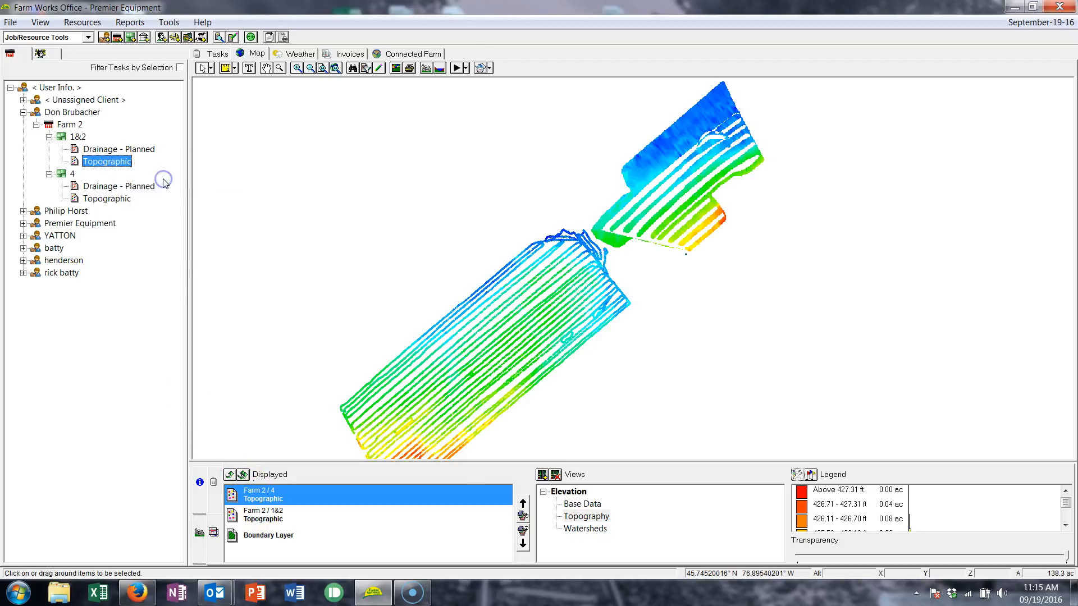
left_click(590, 504)
left_click(593, 517)
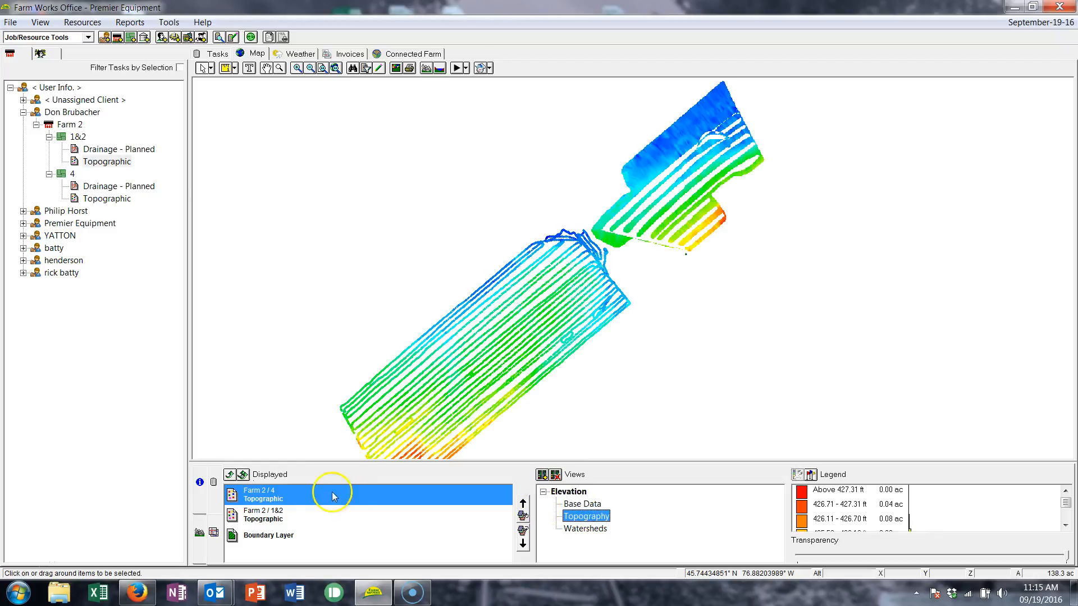
left_click(283, 512)
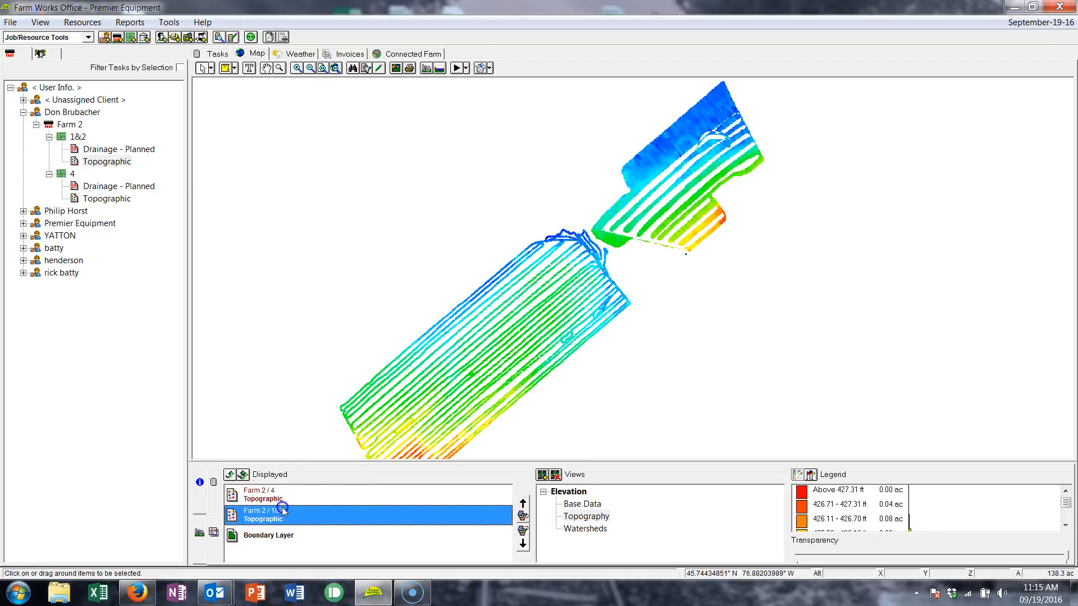
left_click(585, 516)
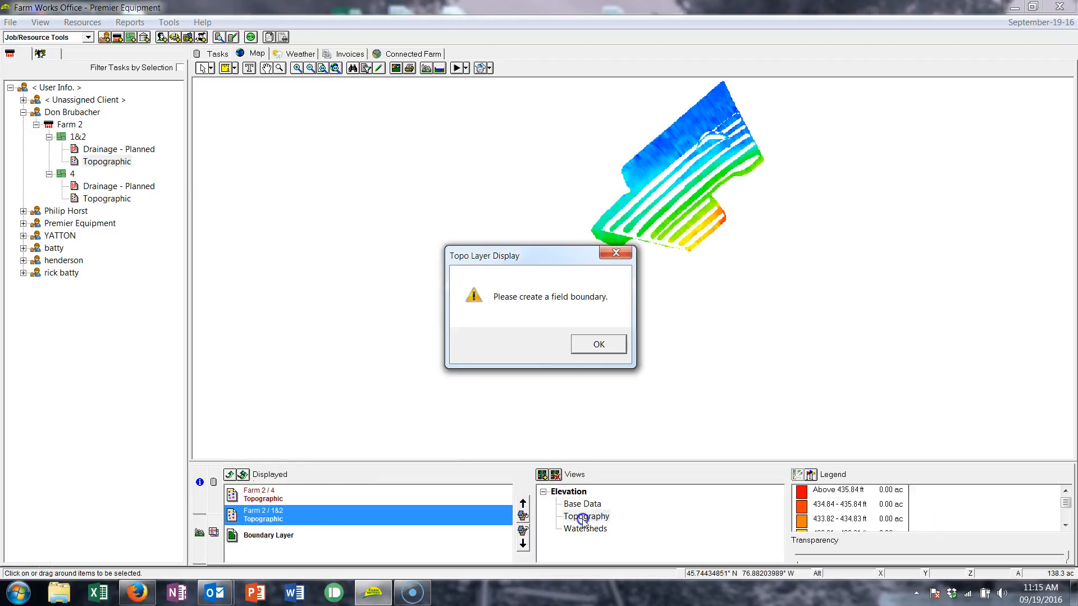
left_click(606, 344)
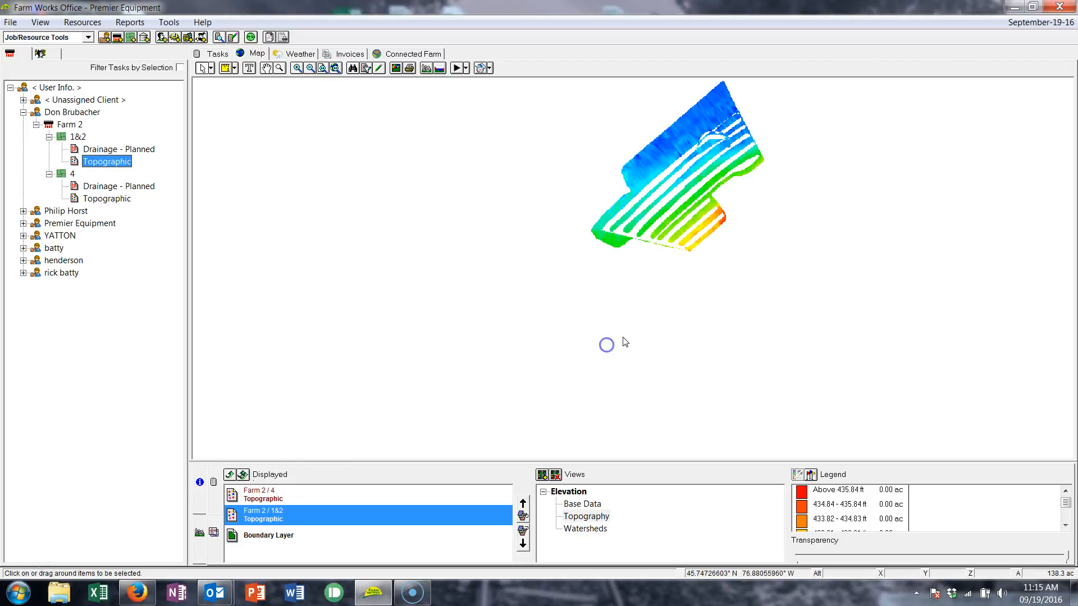
left_click(574, 333)
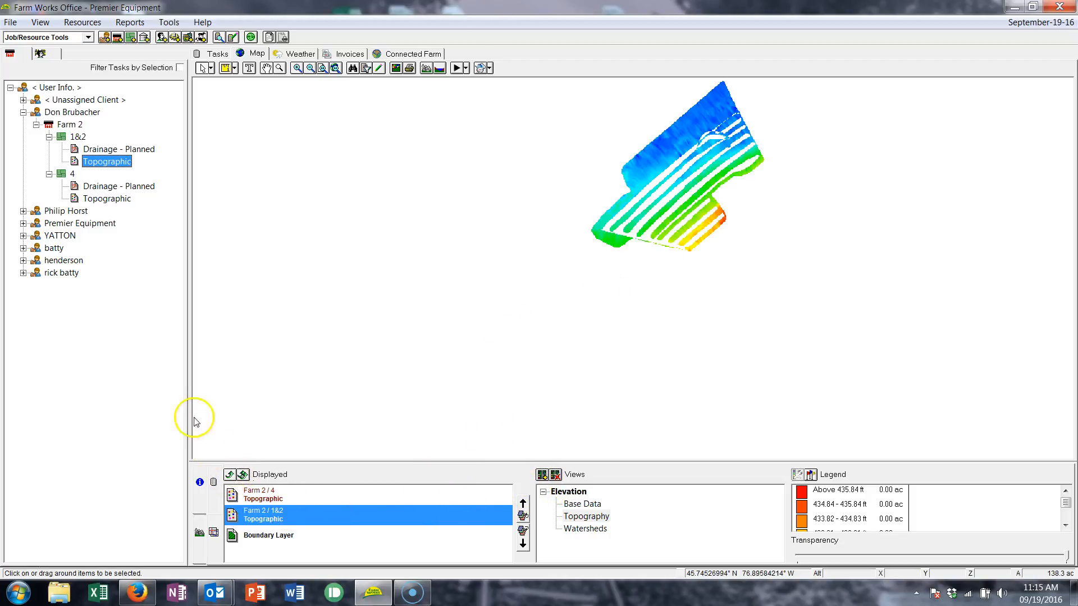
Remove both topographic layers from the map display and clear the field selection.
left_click(230, 475)
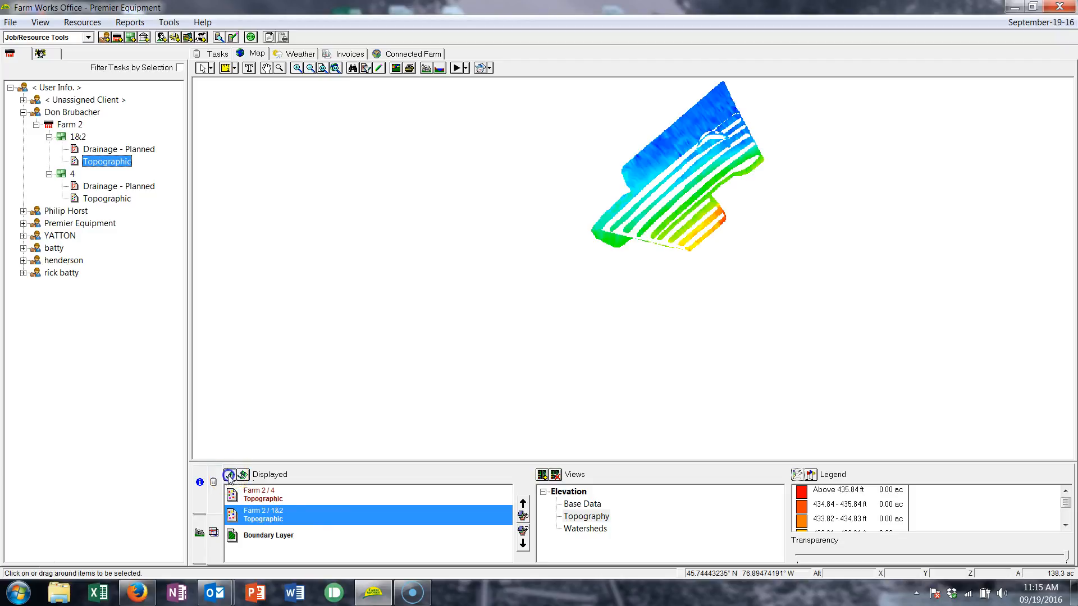
left_click(236, 476)
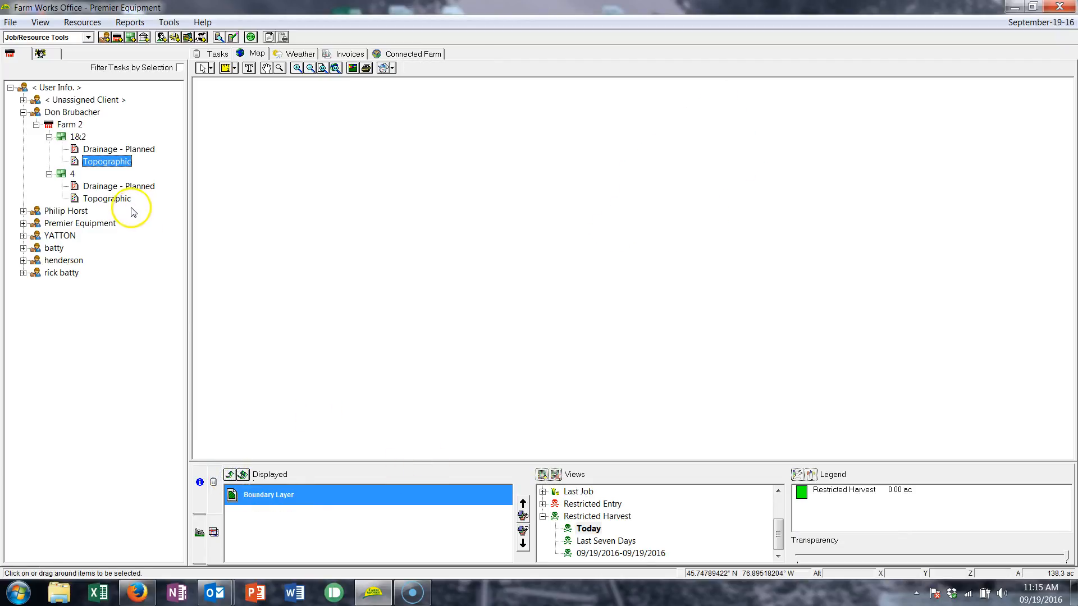
left_click(122, 314)
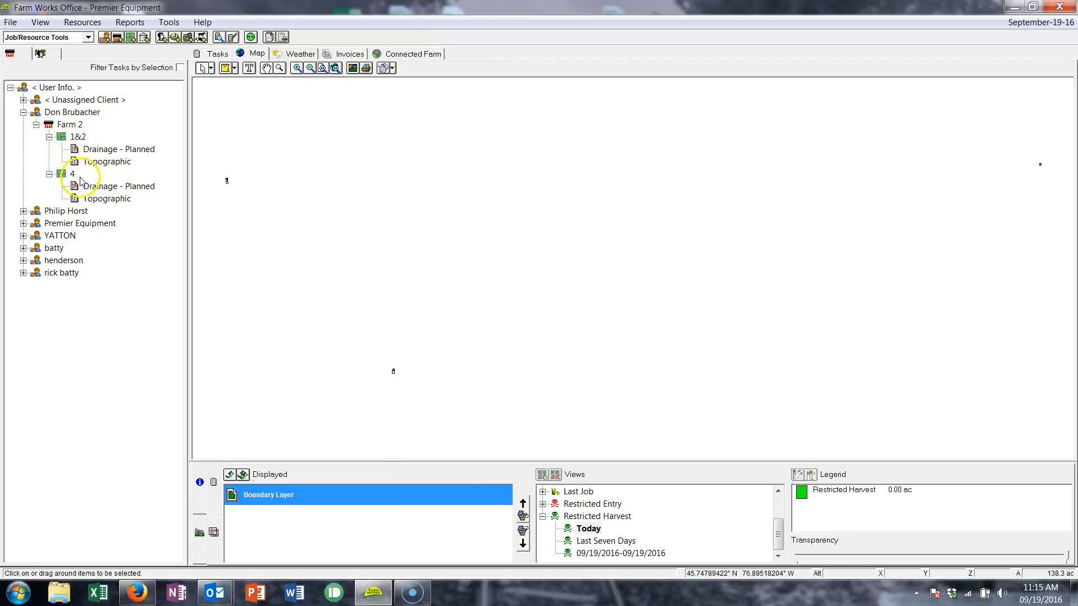
Display field 4's topographic layer, select all of its survey points and copy them.
left_click(86, 198)
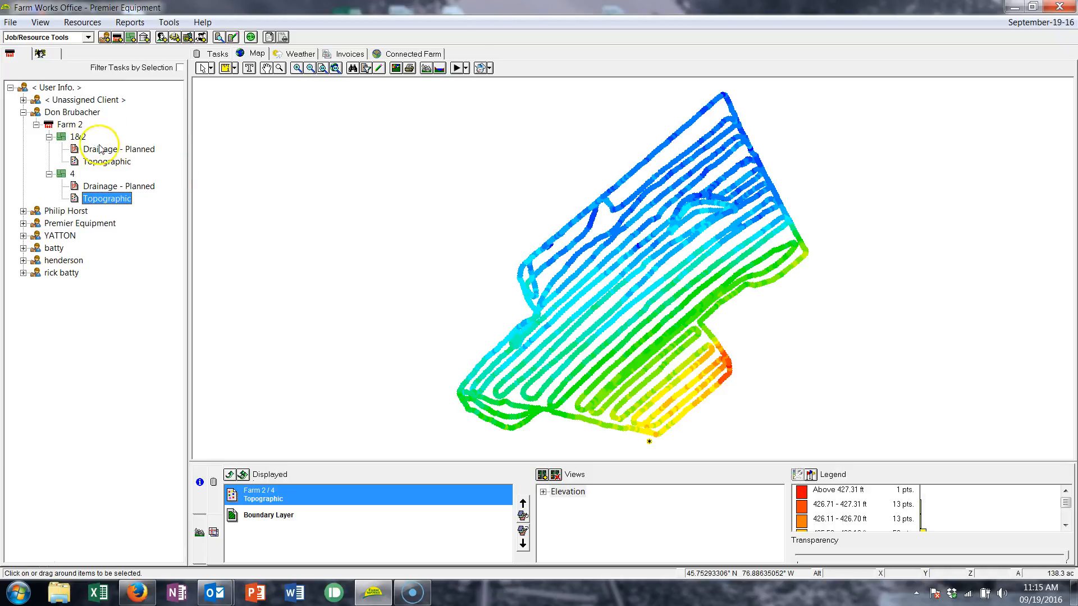
left_click_drag(354, 84, 872, 456)
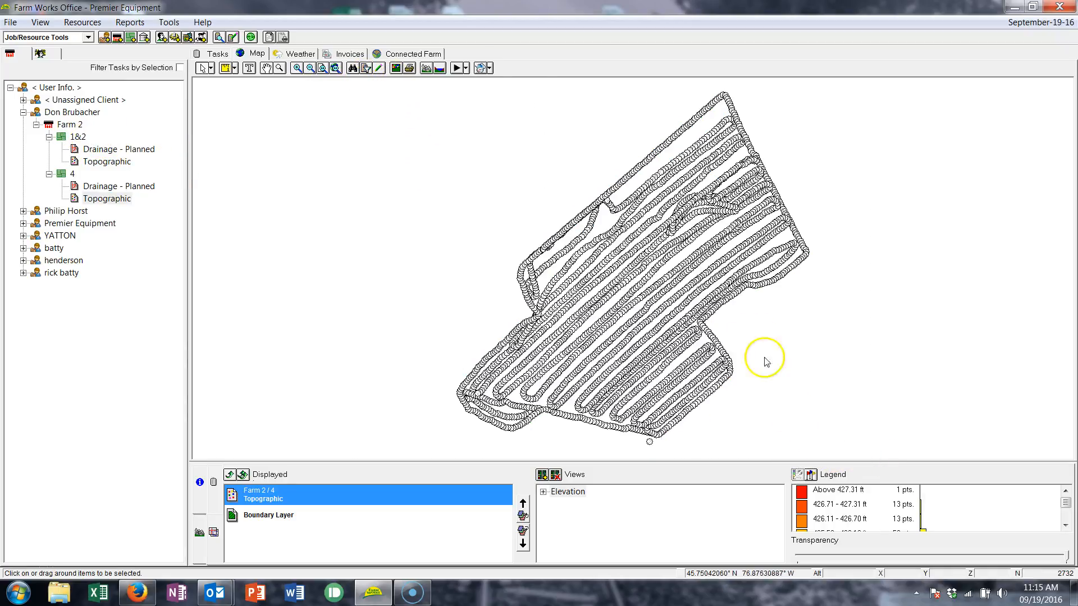
right_click(678, 252)
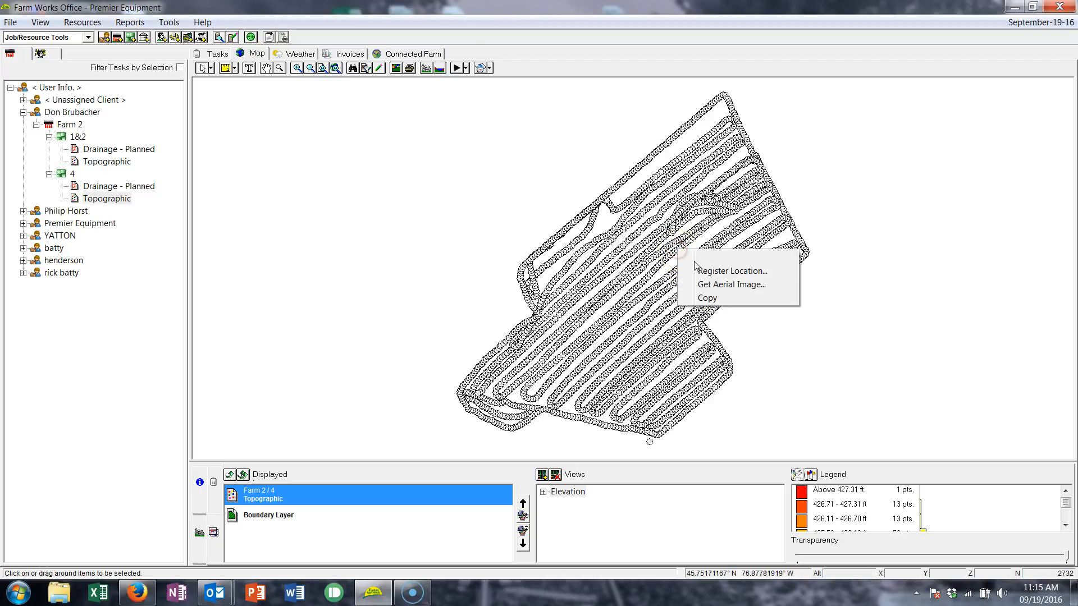
left_click(723, 302)
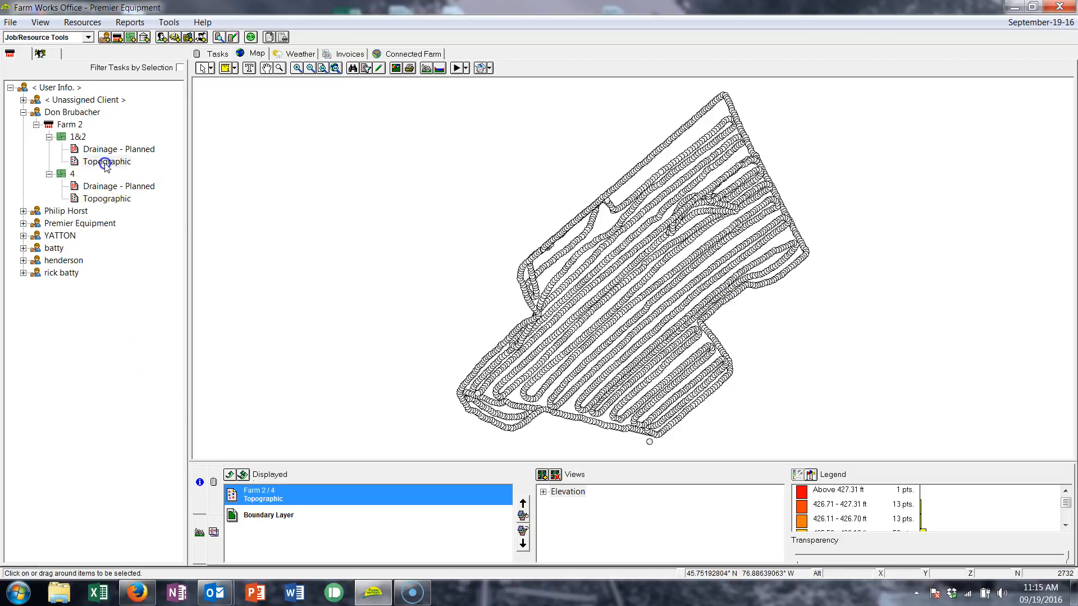
Add field 1&2's topographic layer to the map, paste field 4's copied survey points into it, and save the edited layer.
left_click_drag(106, 162, 360, 229)
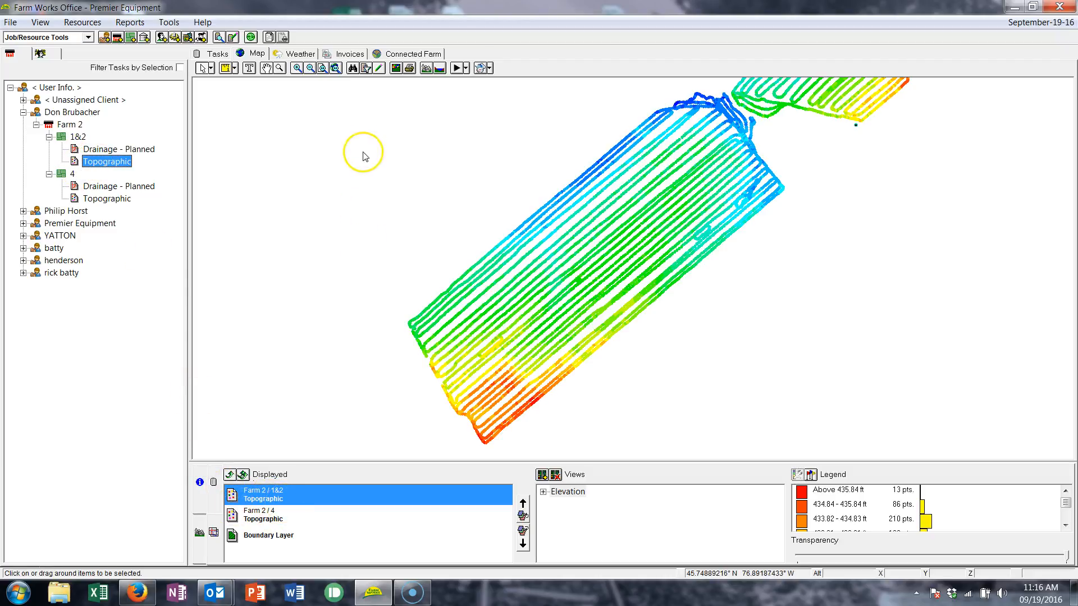
left_click(379, 70)
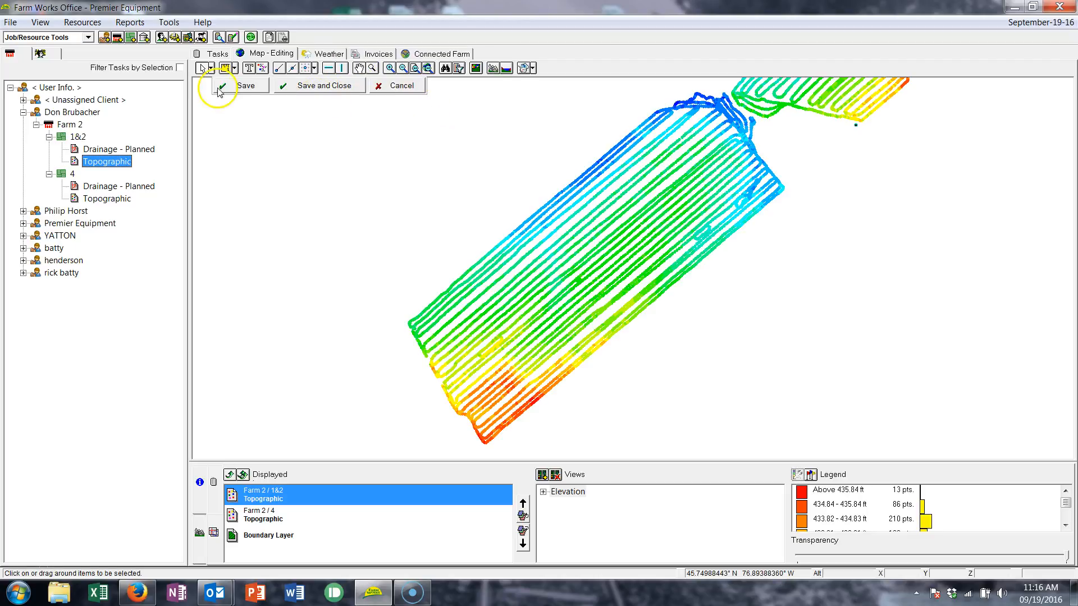
right_click(496, 128)
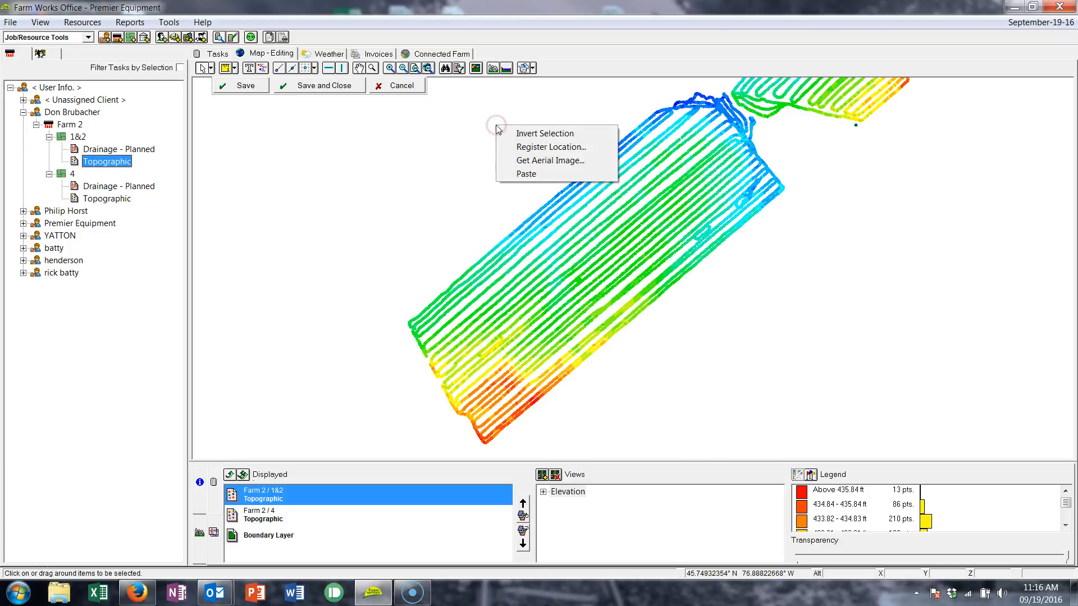
left_click(526, 174)
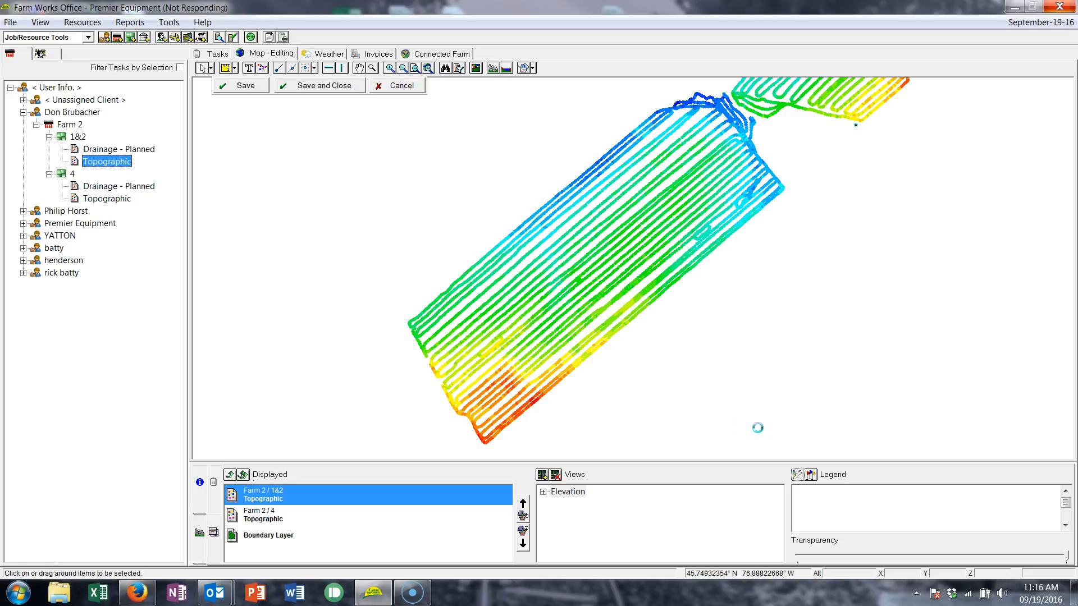
left_click(750, 426)
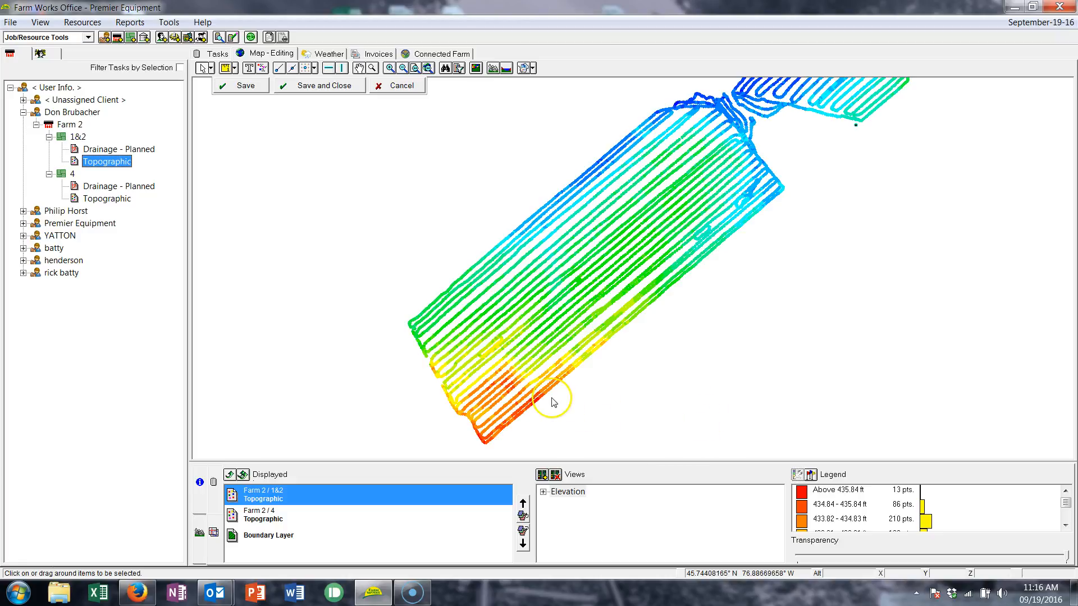
left_click(321, 86)
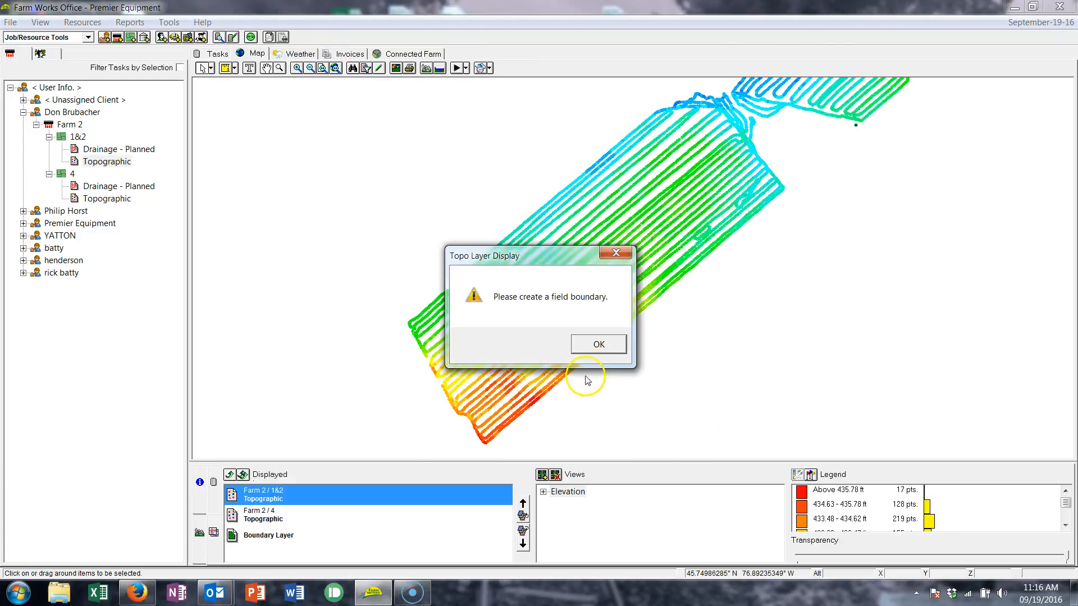
left_click(599, 344)
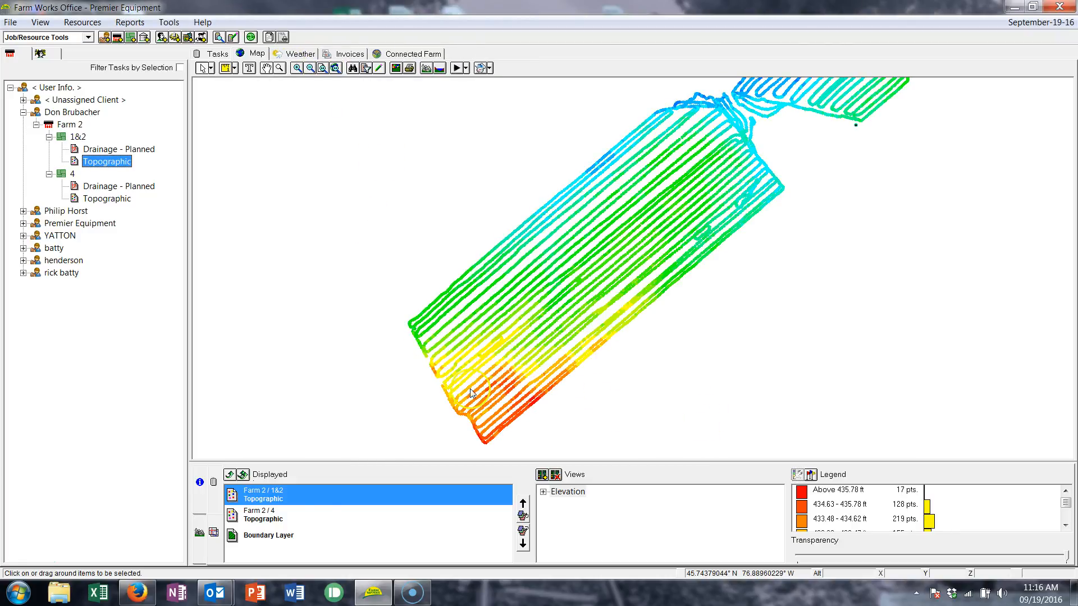
Clear the map display, redisplay only field 1&2's topographic layer, and try to display its Topography view.
left_click(243, 475)
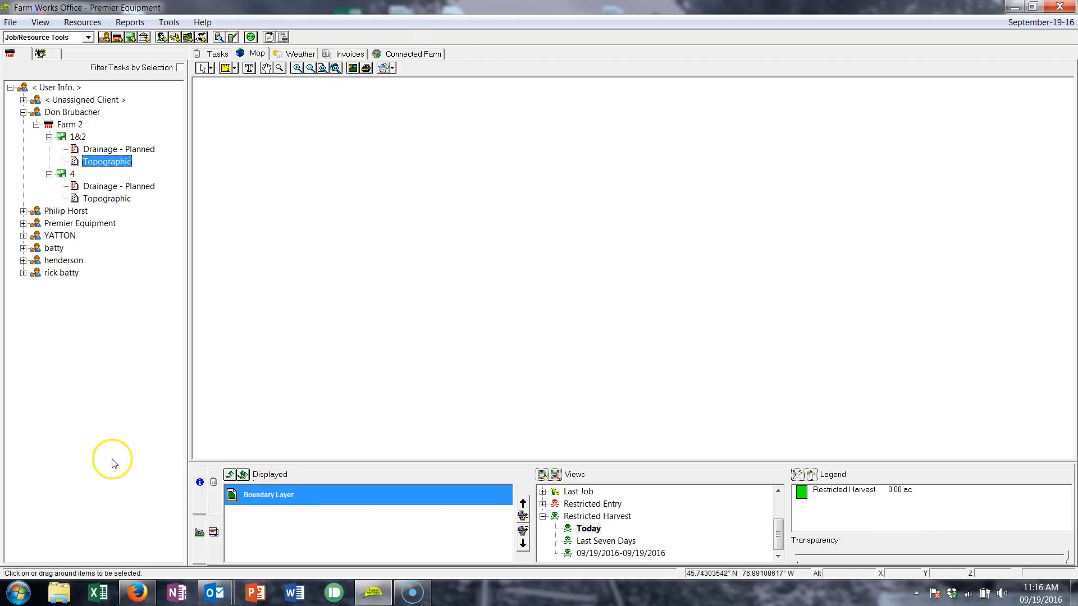
double_click(95, 163)
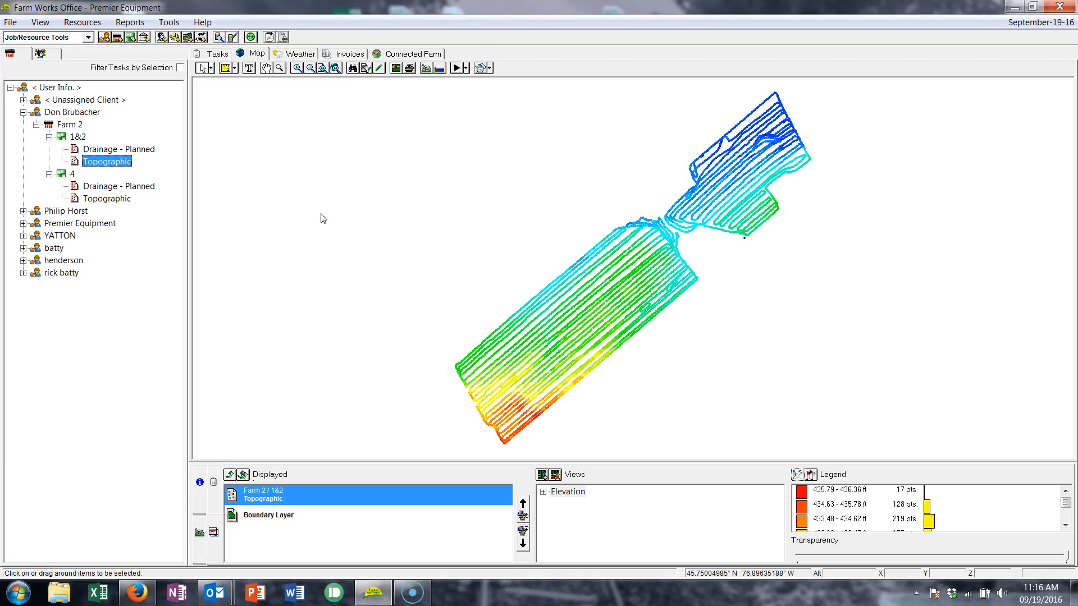
left_click(543, 492)
left_click(584, 515)
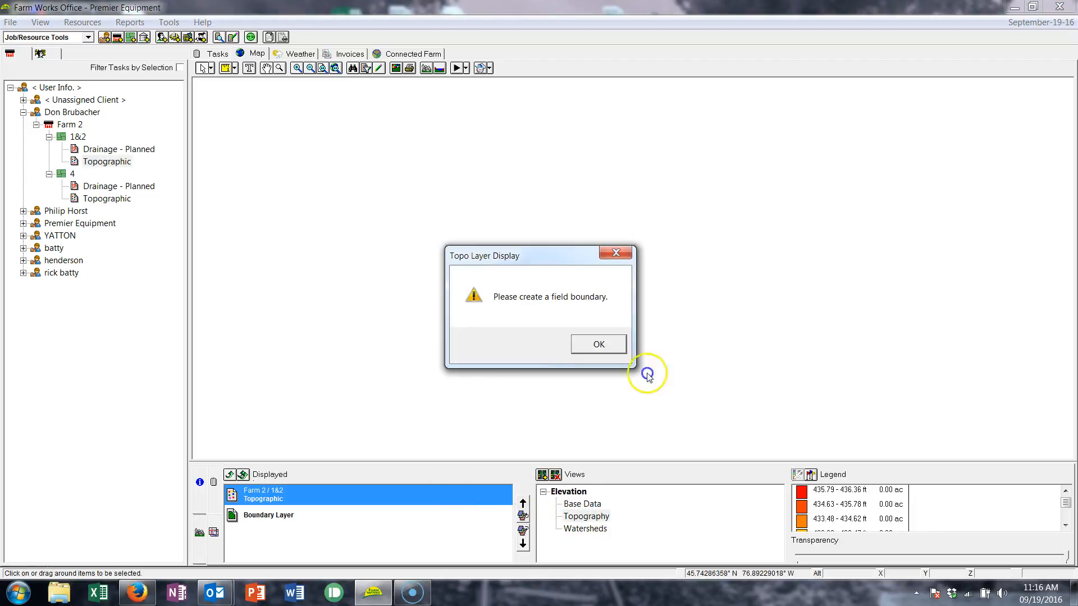
left_click(596, 345)
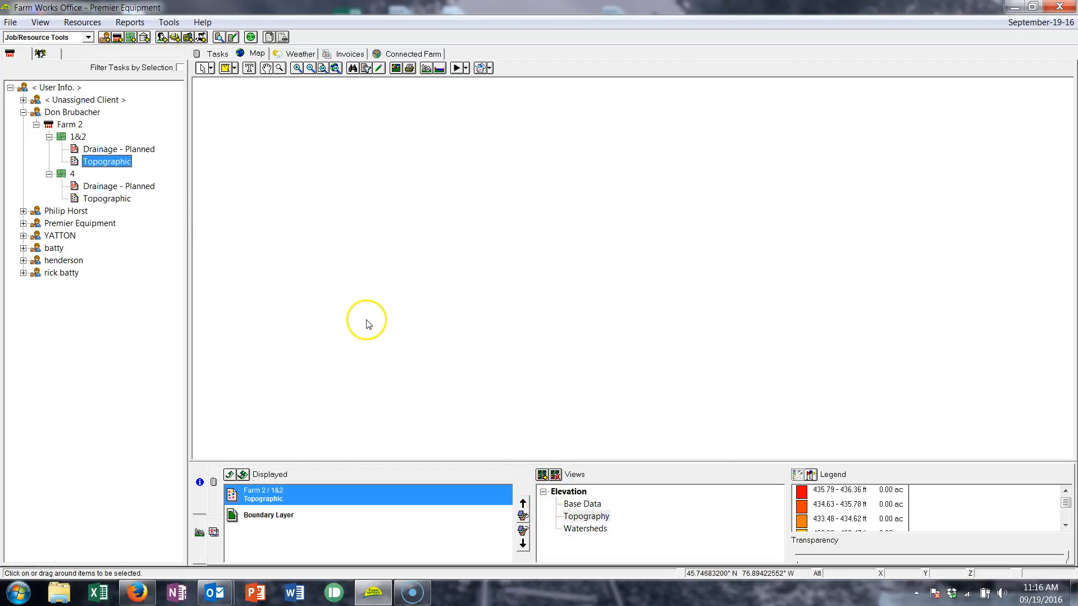
right_click(97, 162)
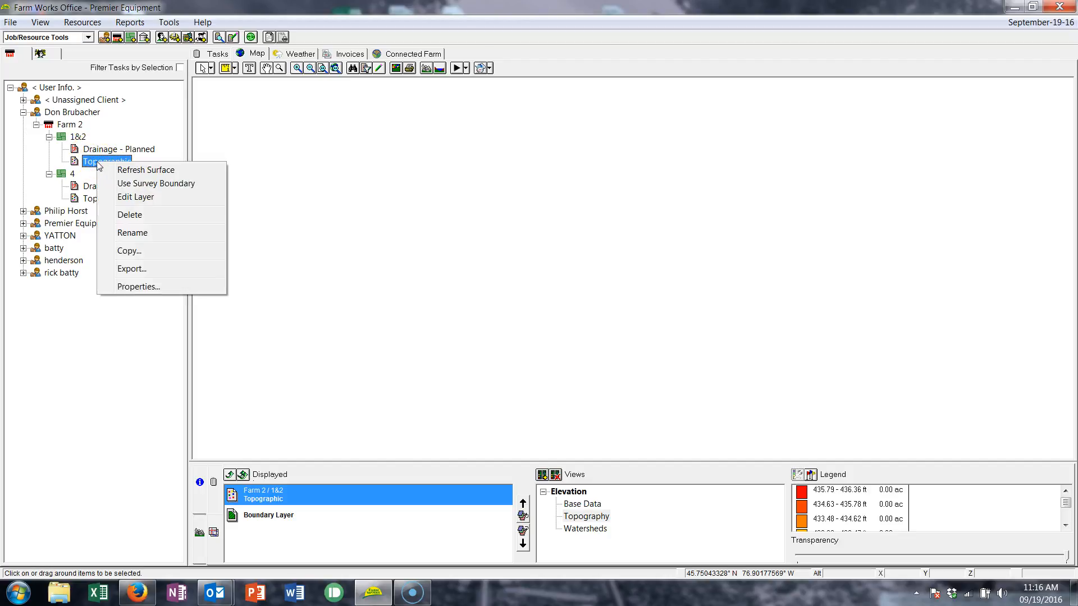
left_click(107, 197)
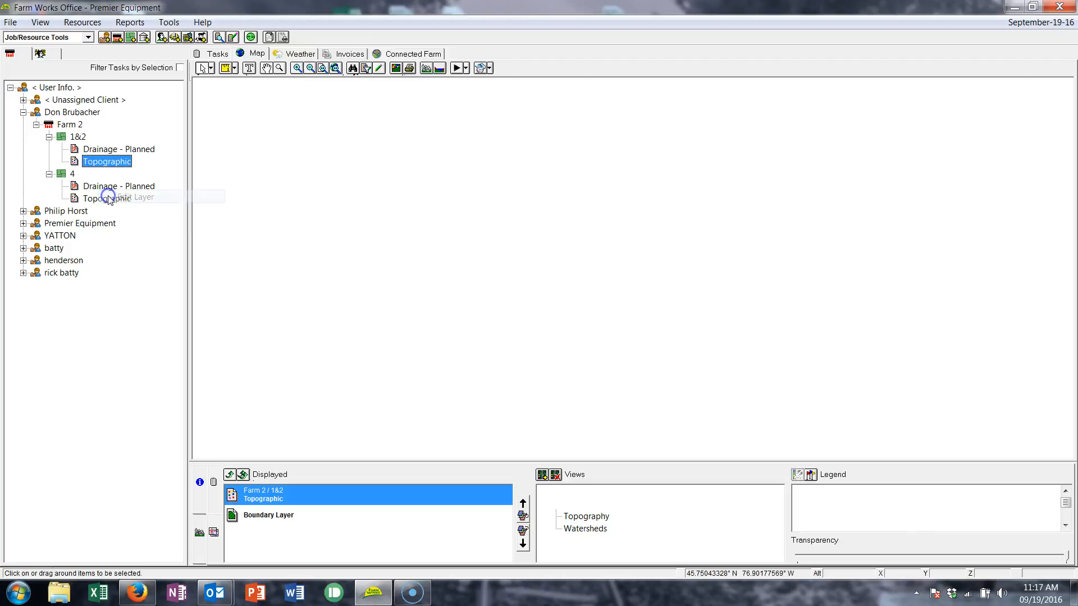
left_click(393, 86)
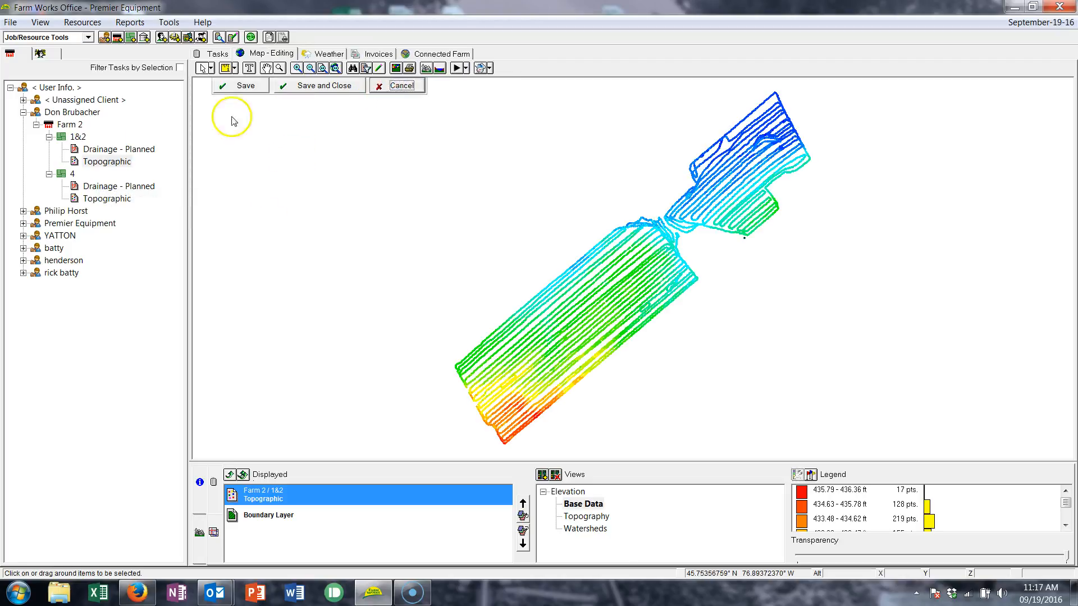
Rebuild the surface of field 1&2's topographic layer and display its Topography view.
right_click(114, 162)
left_click(145, 169)
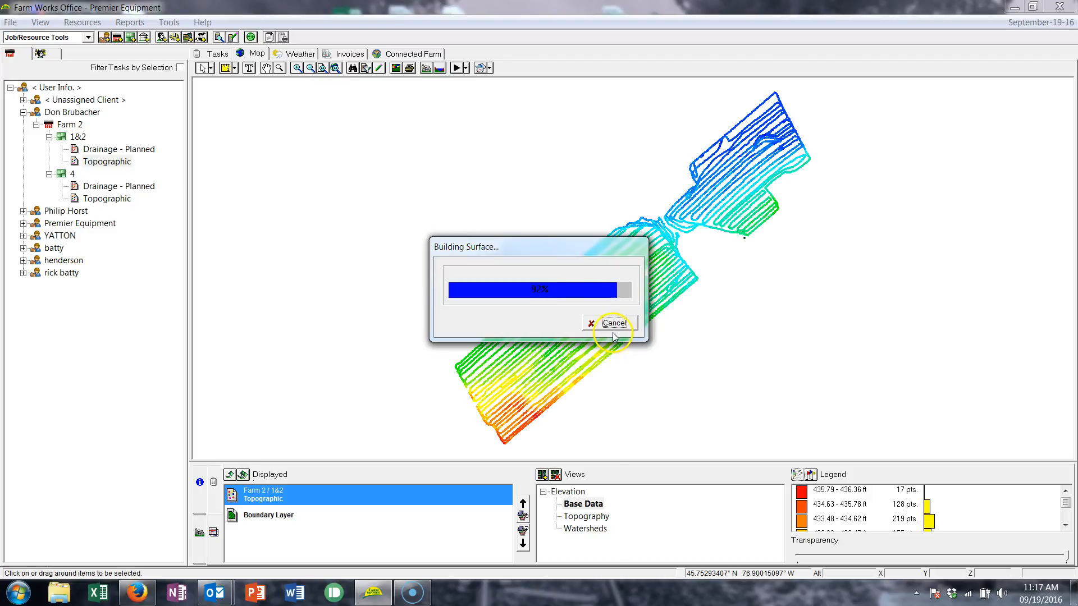
left_click(542, 492)
left_click(542, 491)
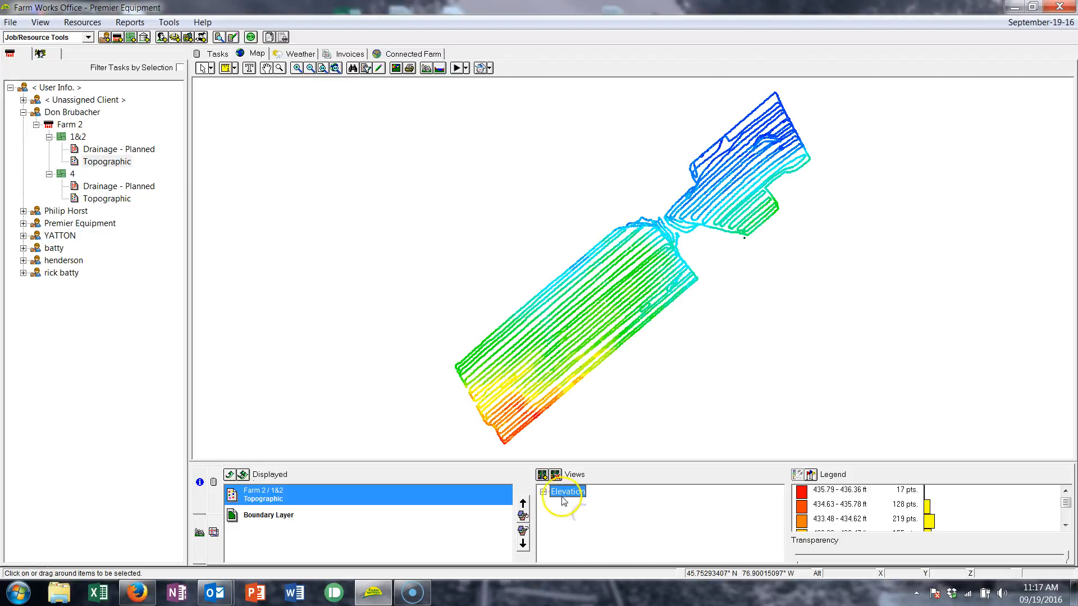
left_click(584, 515)
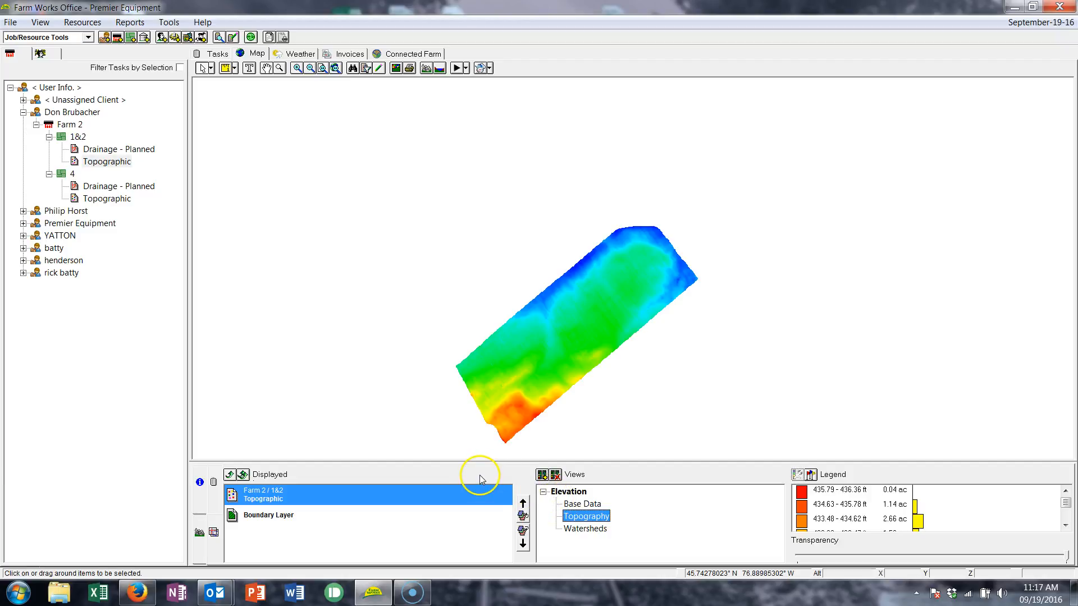
Return to the Base Data view and turn off Use Survey Boundary for field 1&2's topographic layer.
left_click(582, 504)
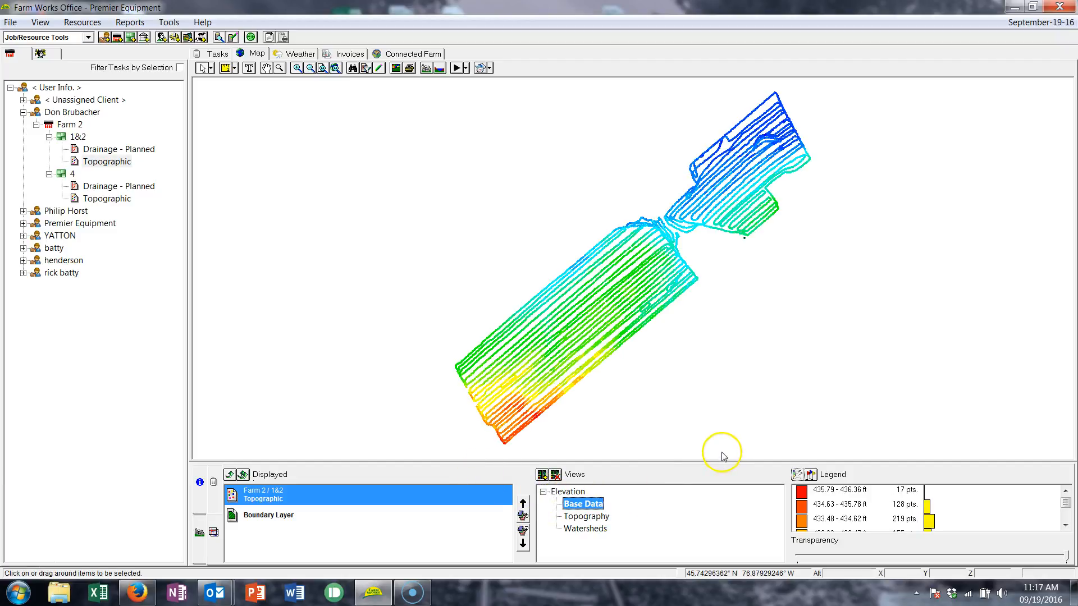
right_click(97, 162)
left_click(169, 184)
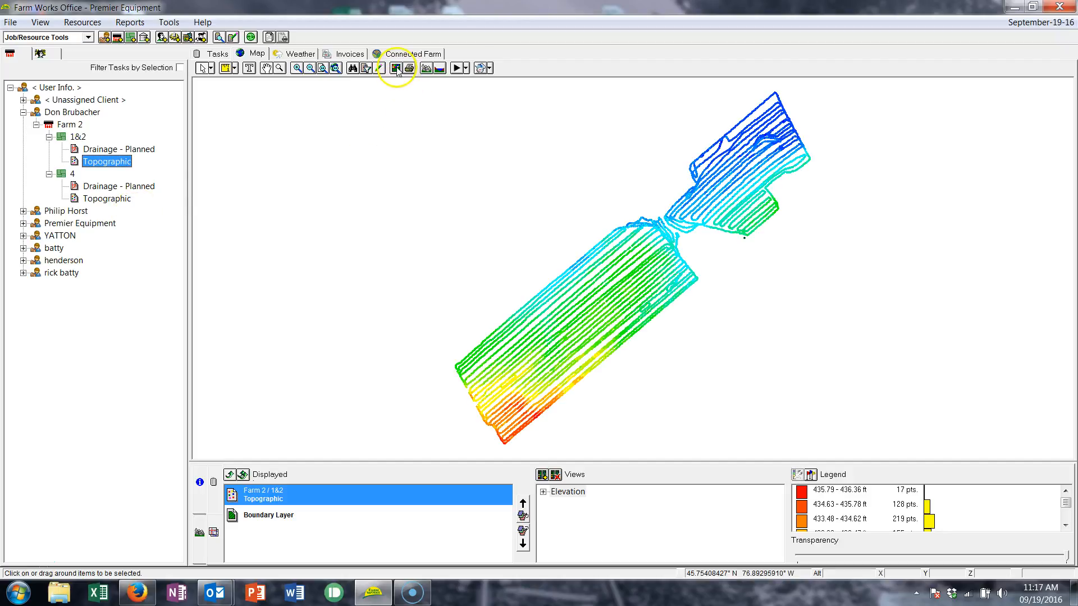
Draw a boundary polygon of about 137 ac for field 1&2 around both areas of survey points and save it.
right_click(81, 139)
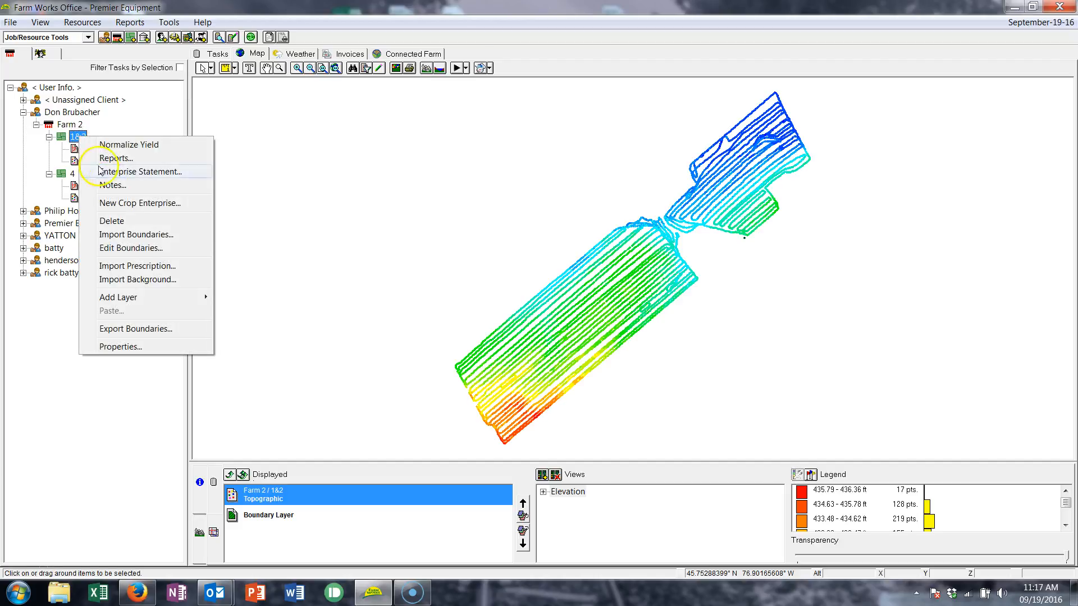
left_click(137, 248)
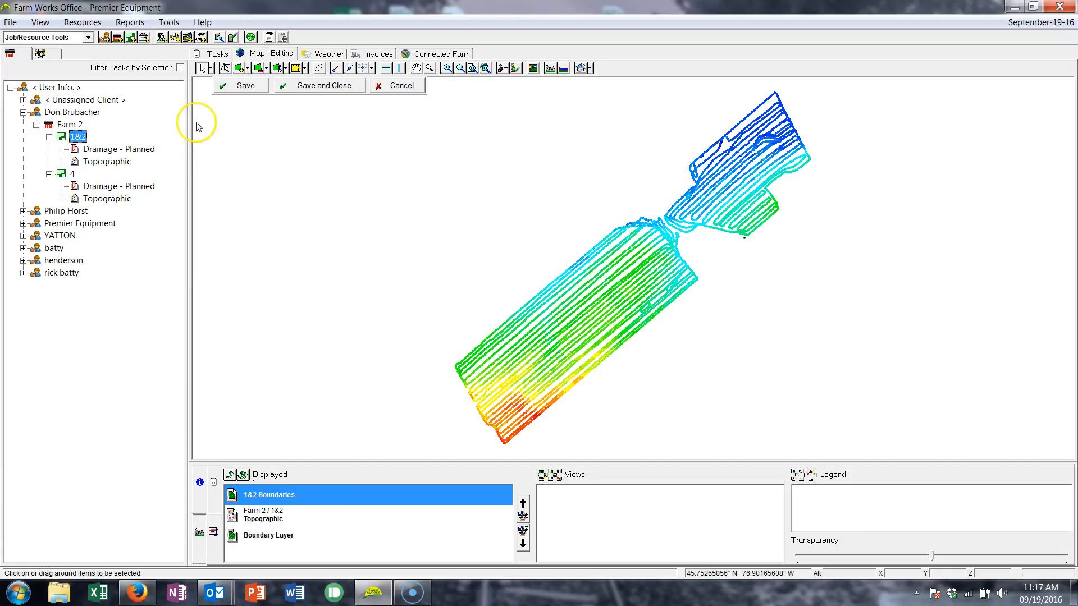
left_click(241, 71)
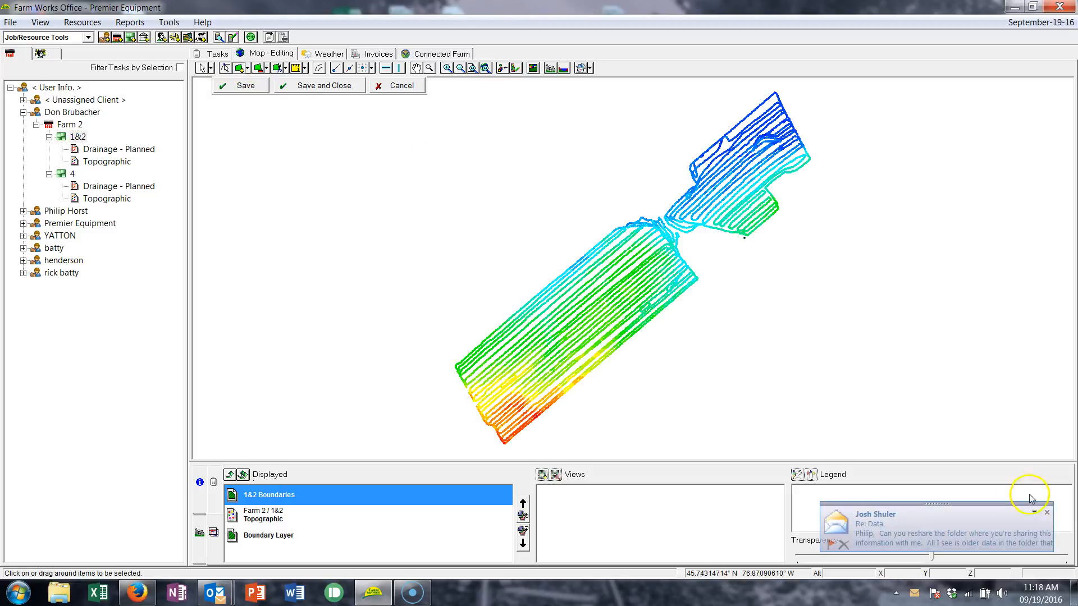
left_click(1046, 513)
left_click(612, 220)
left_click(553, 261)
left_click(453, 338)
left_click(432, 382)
left_click(481, 449)
left_click(514, 456)
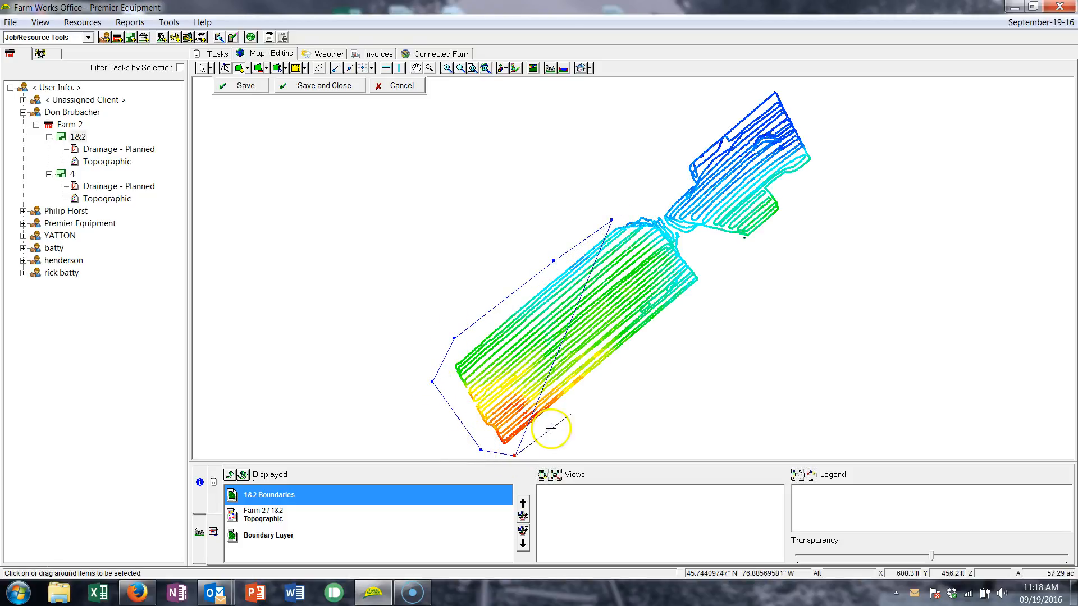
left_click(710, 286)
left_click(711, 261)
left_click(750, 255)
left_click(793, 193)
left_click(784, 183)
left_click(820, 155)
left_click(779, 83)
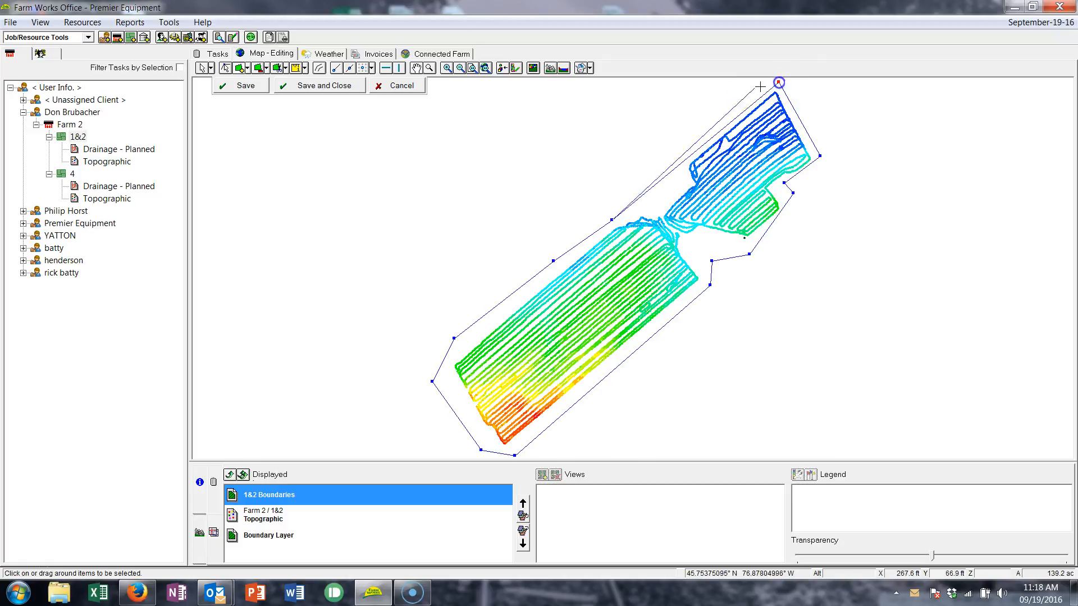
double_click(654, 181)
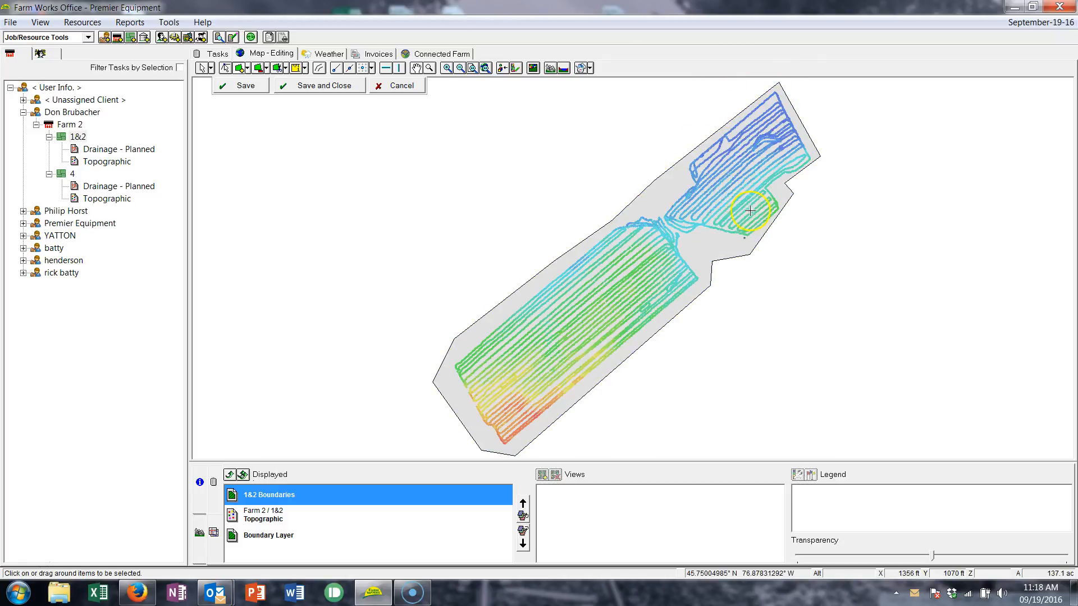
left_click(295, 87)
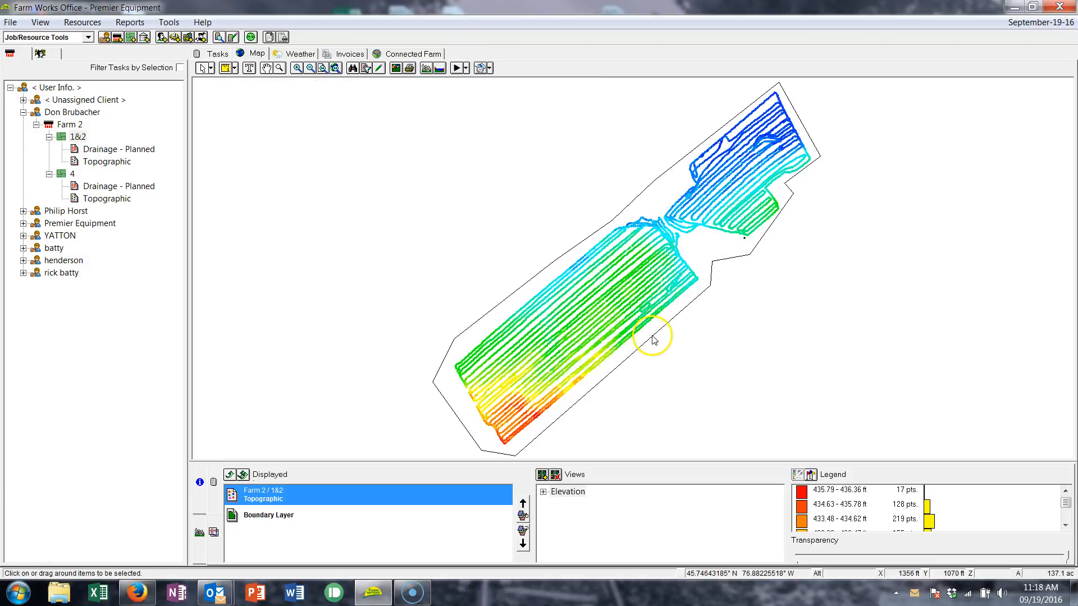
Try to display the Topography view of field 1&2's topographic layer within the new boundary.
left_click(543, 492)
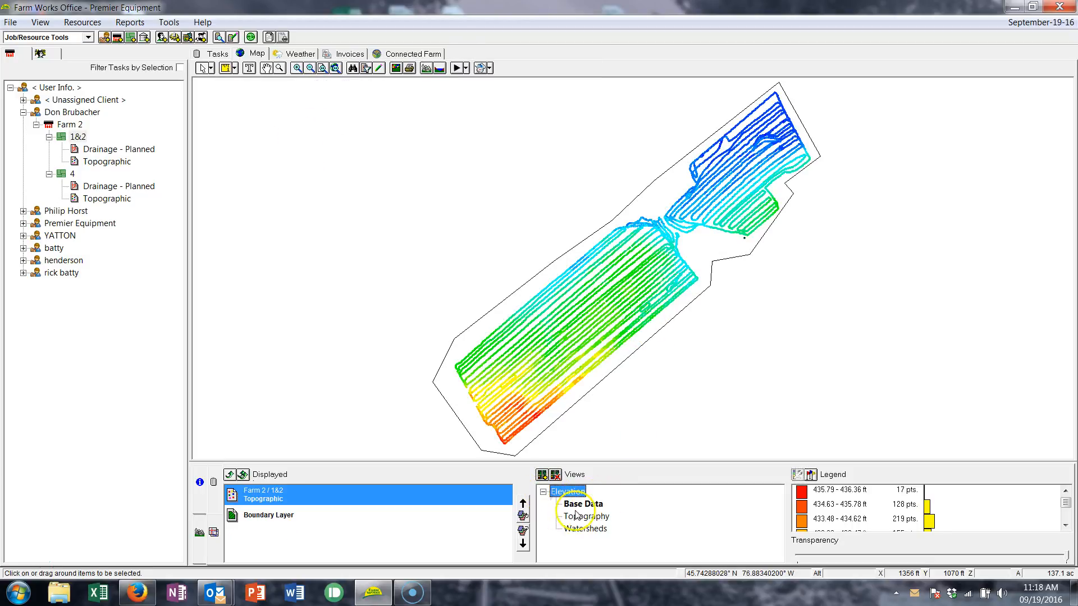
left_click(599, 505)
left_click(600, 345)
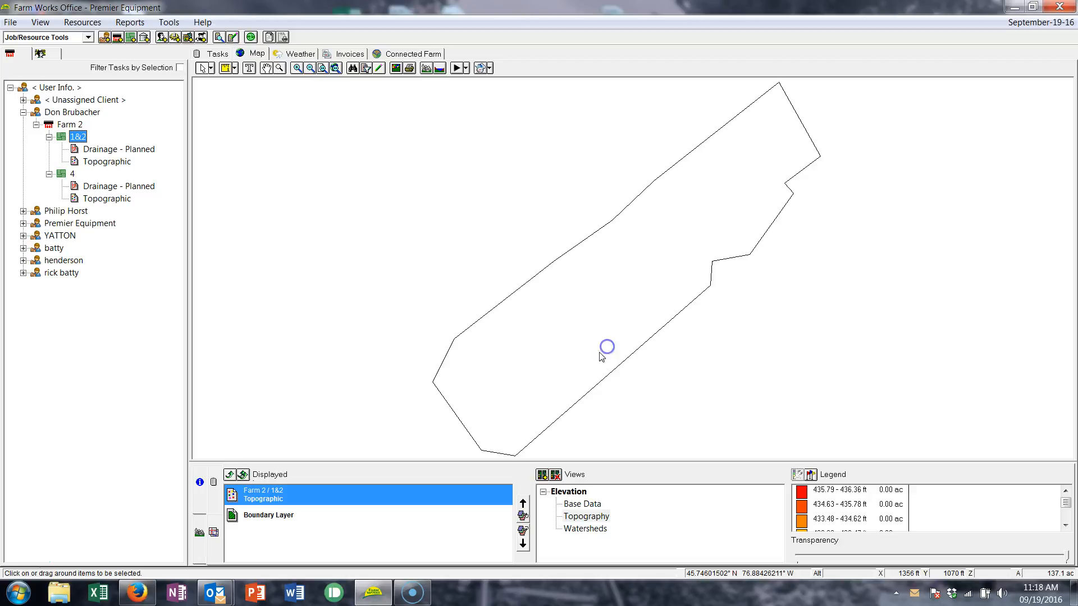
Refresh the surface of field 1&2's topographic layer and display the combined Topography view.
right_click(110, 161)
left_click(163, 168)
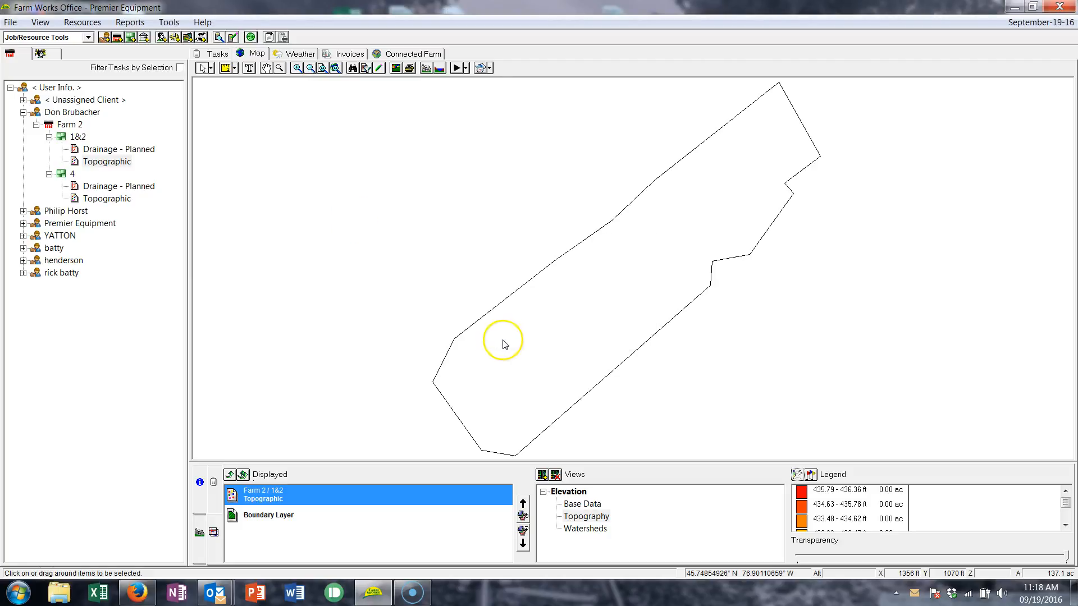
double_click(555, 492)
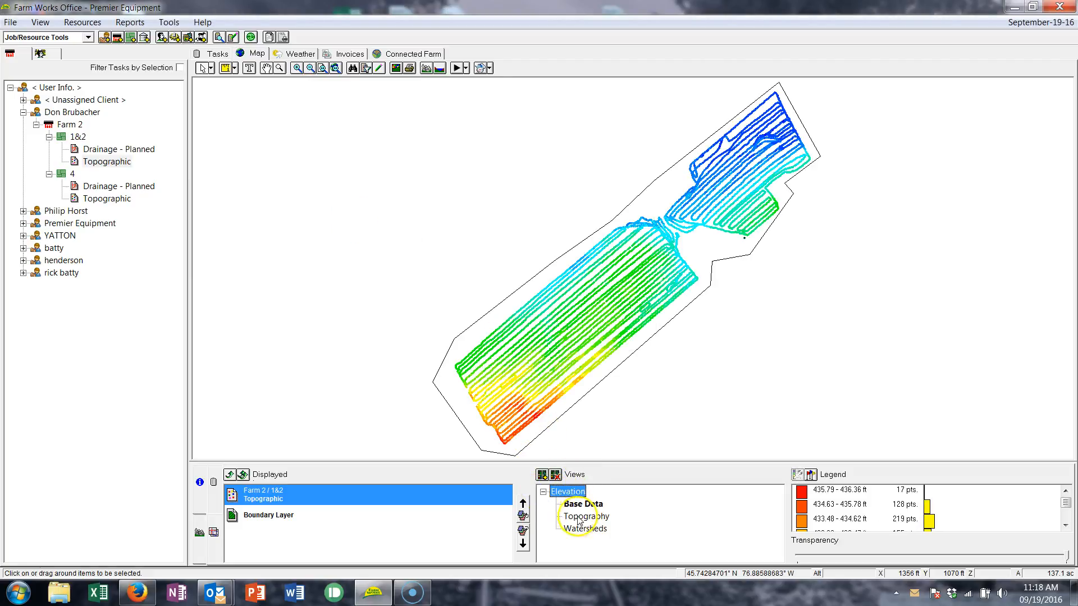
left_click(583, 516)
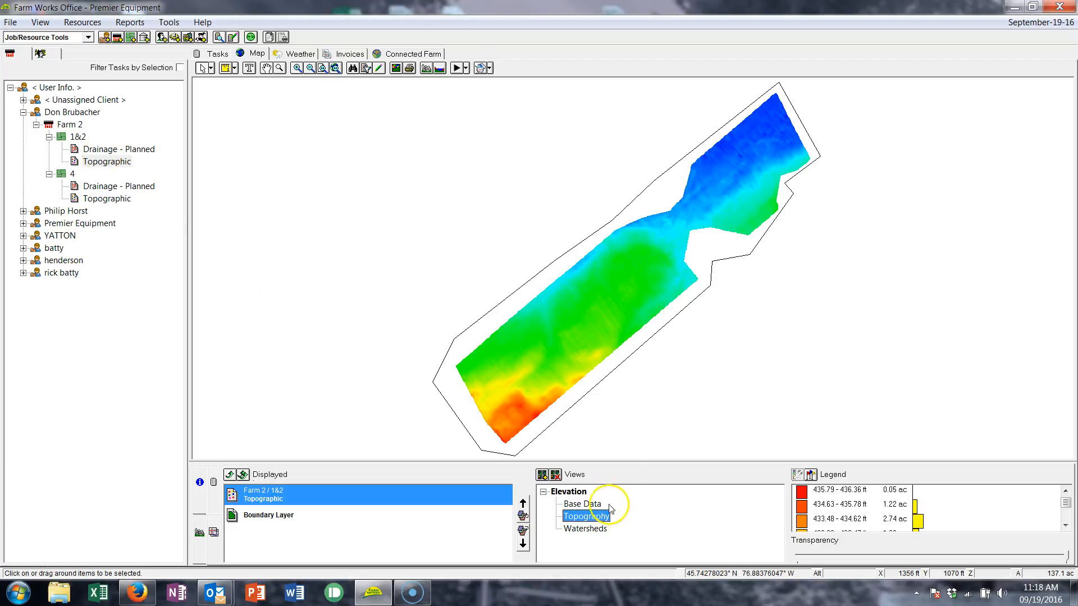
Compare the Base Data and Topography views, return to Base Data, and add background imagery behind the survey points.
left_click(590, 504)
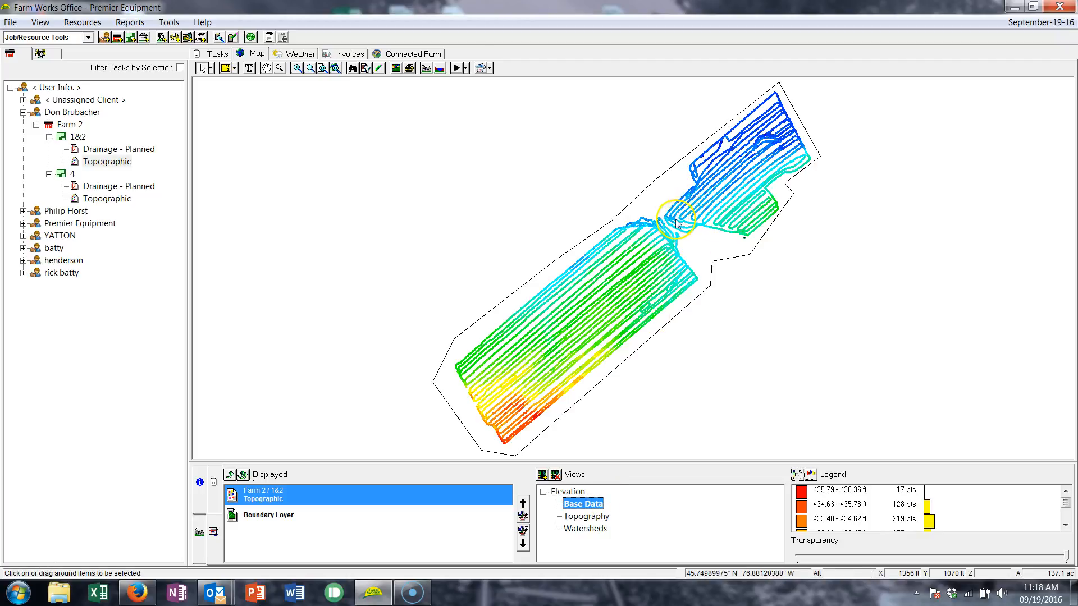
left_click(584, 515)
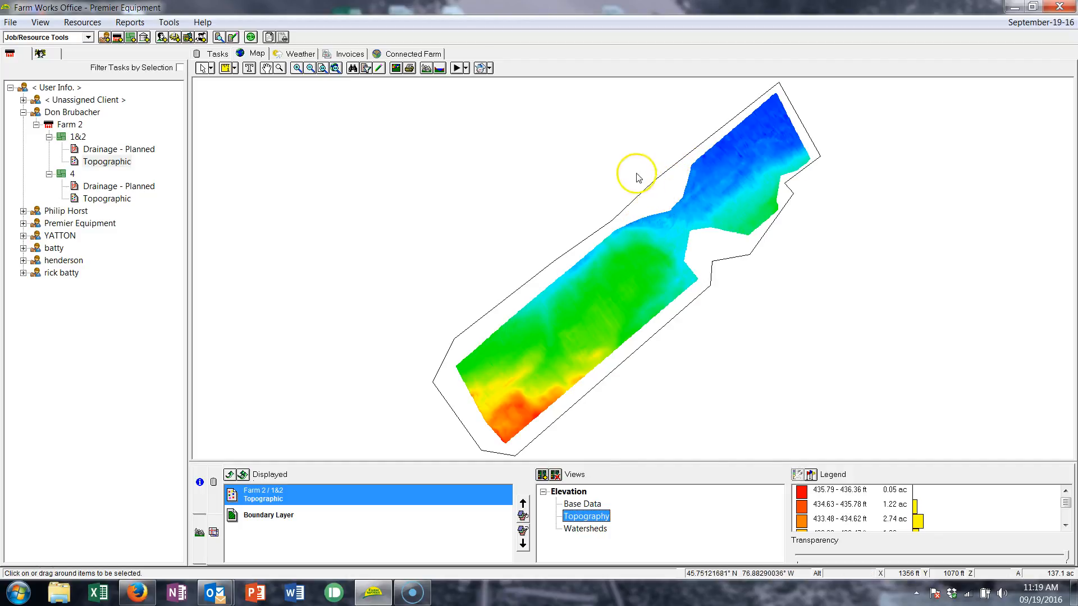
left_click(579, 503)
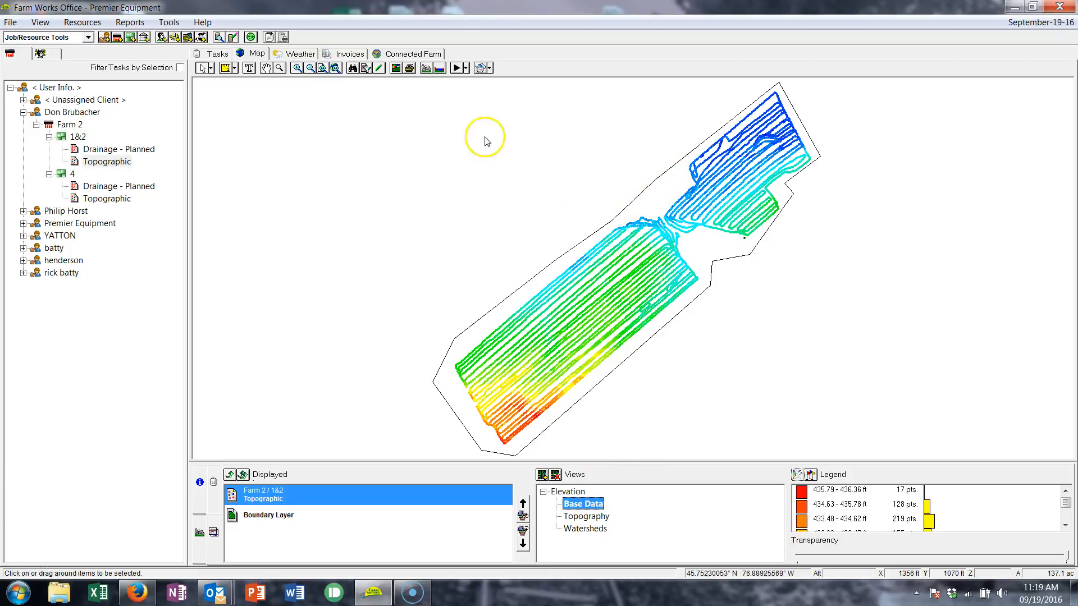
left_click(481, 68)
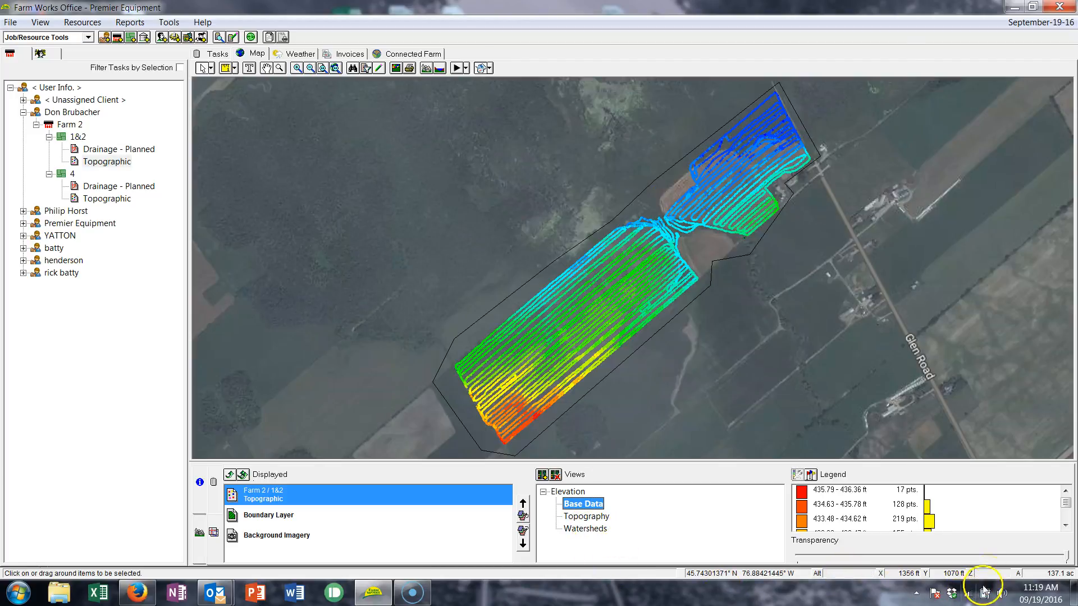
Make the Base Data survey points of the topographic layer about half transparent over the background imagery.
left_click(998, 556)
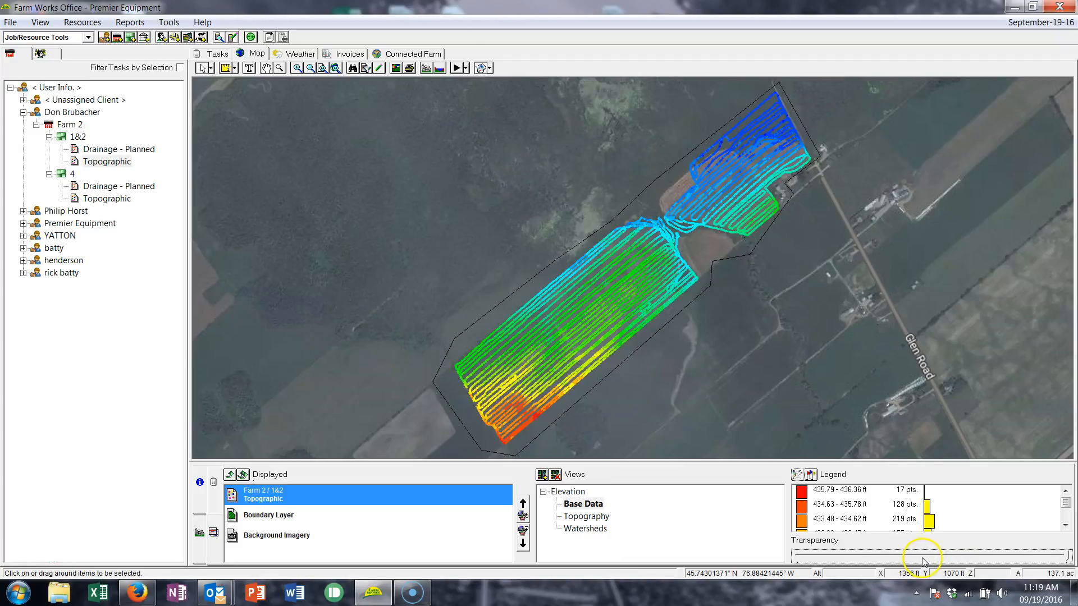
left_click(914, 555)
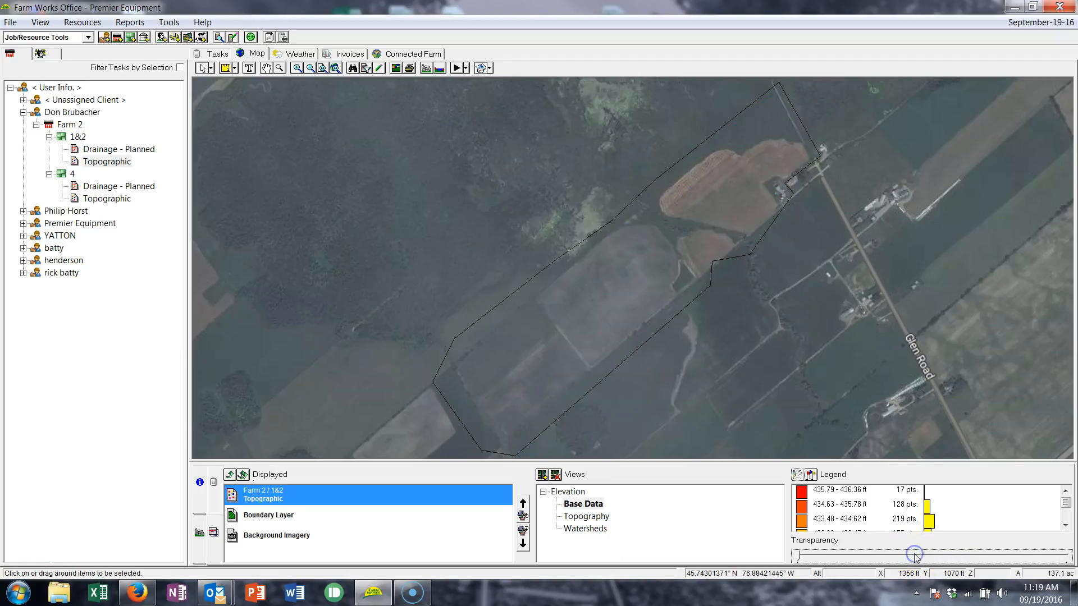
left_click(943, 556)
left_click(946, 557)
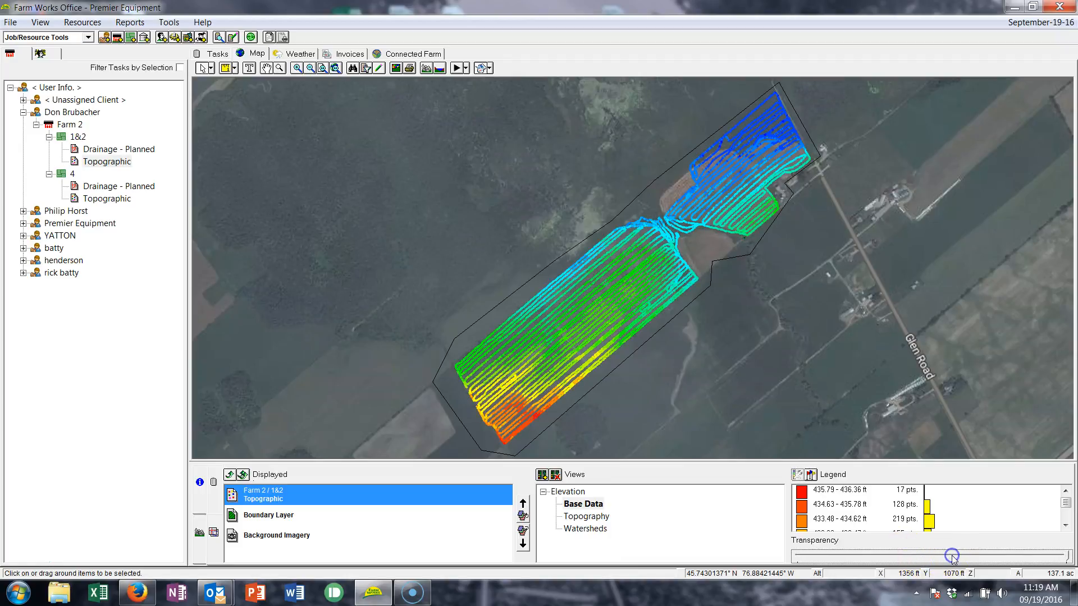
left_click(1065, 558)
left_click_drag(1067, 559, 933, 559)
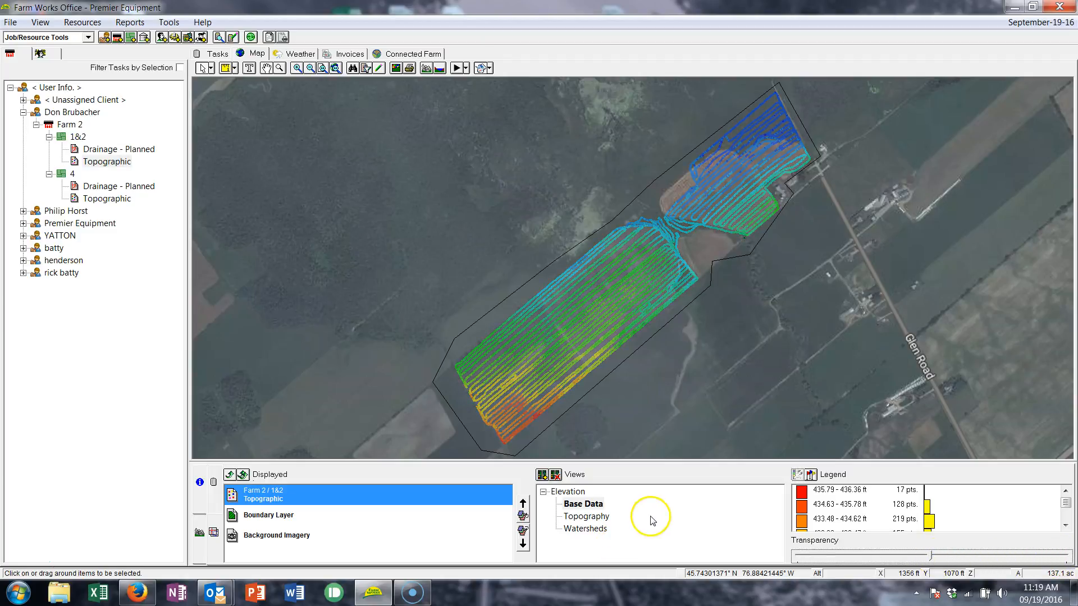
Display the Topography view and make its surface more transparent so the imagery shows through more strongly.
left_click(600, 517)
left_click_drag(932, 556, 878, 556)
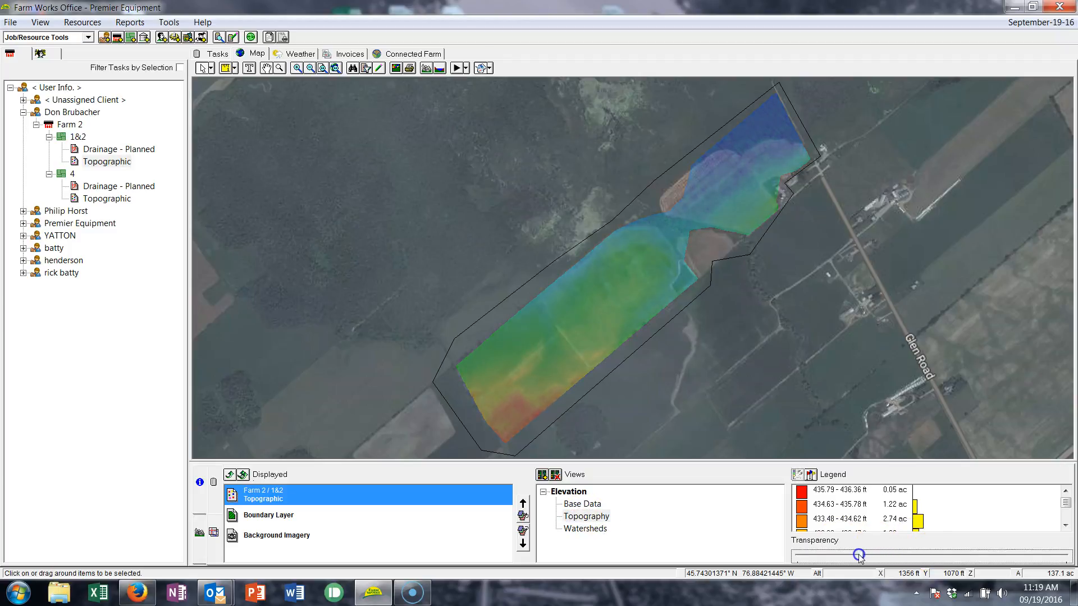
mouse_move(863, 555)
left_mouse_down()
mouse_move(881, 554)
mouse_move(870, 552)
left_mouse_up()
Turn on contour lines and contour labels for the topographic layer, with a minor interval of 1 and a major interval of 2.
left_click(396, 69)
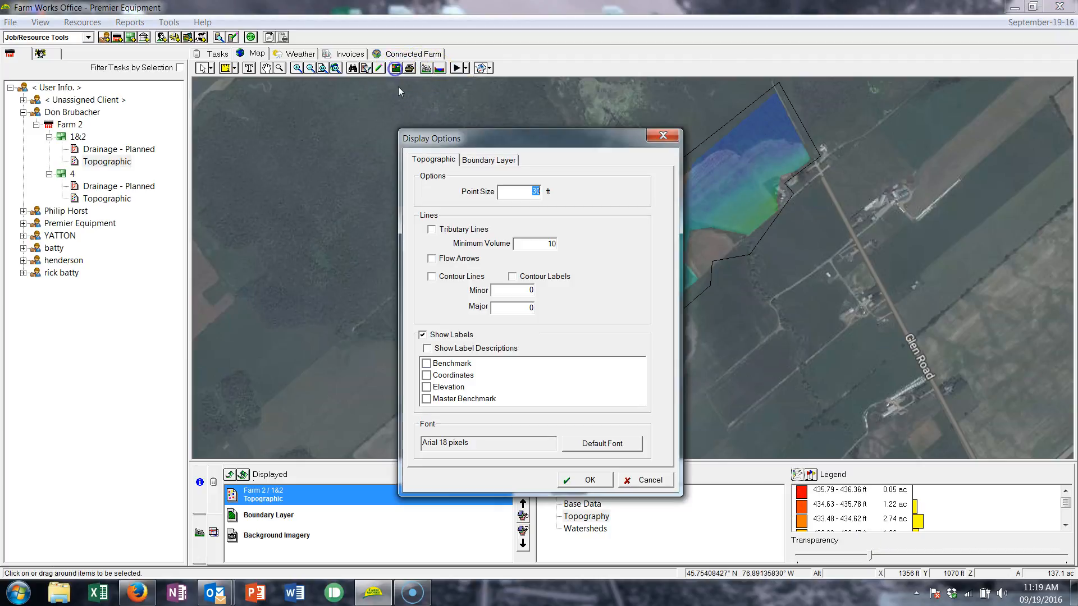
left_click(438, 277)
left_click(512, 276)
left_click(597, 297)
type("1")
key("Tab")
type("2")
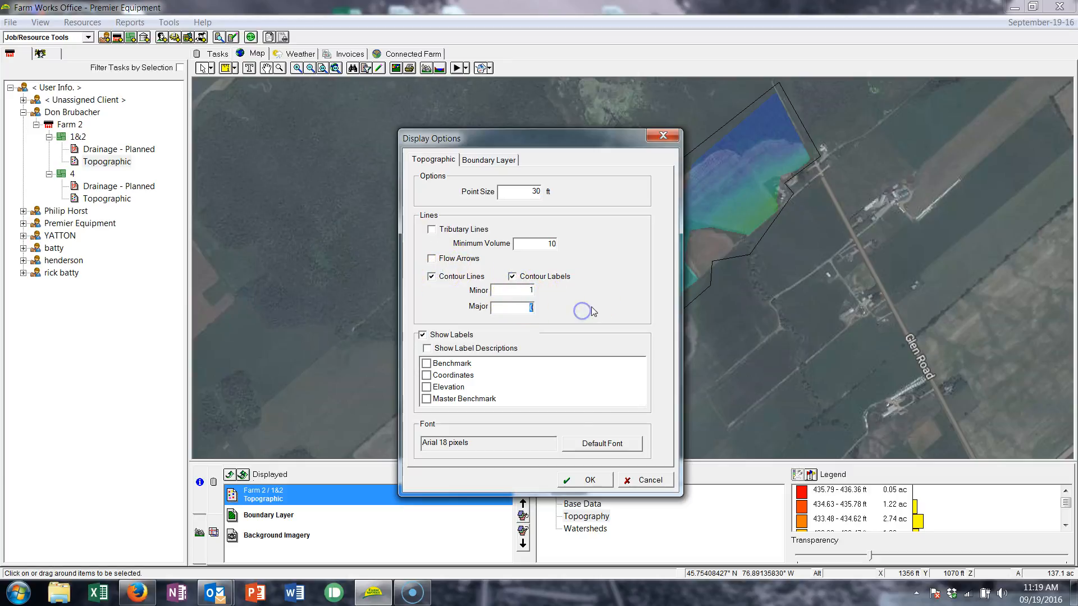
left_click(587, 480)
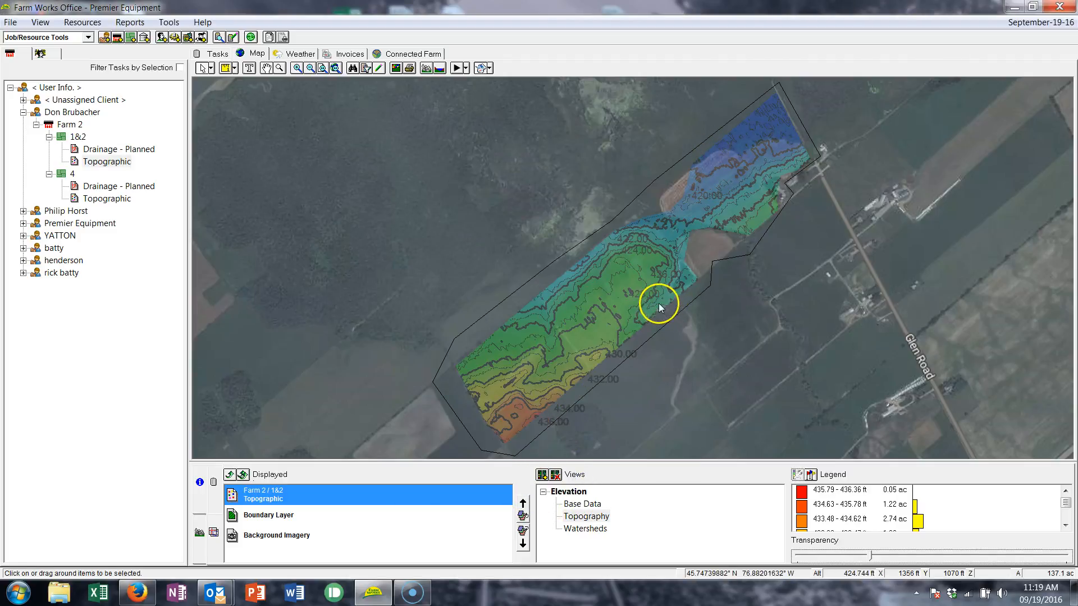
Return to the Base Data view and adjust the transparency so points, contours and imagery are all visible.
left_click(587, 505)
left_click(918, 556)
left_click(952, 557)
mouse_move(896, 556)
left_mouse_down()
mouse_move(880, 555)
mouse_move(908, 556)
left_mouse_up()
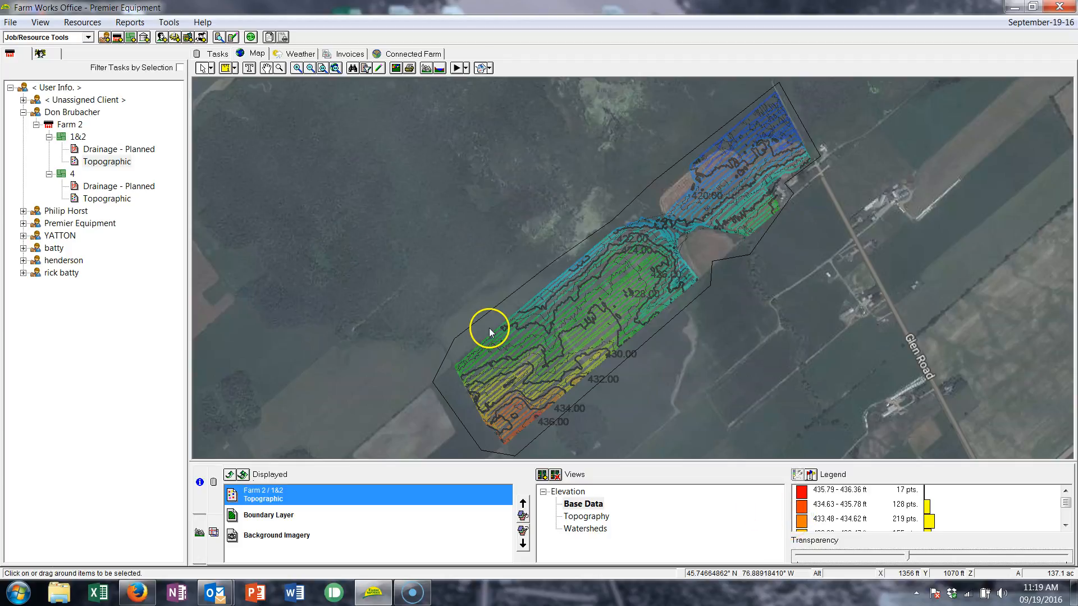
Rename field 1&2 as "1 & 2 & 4 combined" in its field properties.
right_click(81, 136)
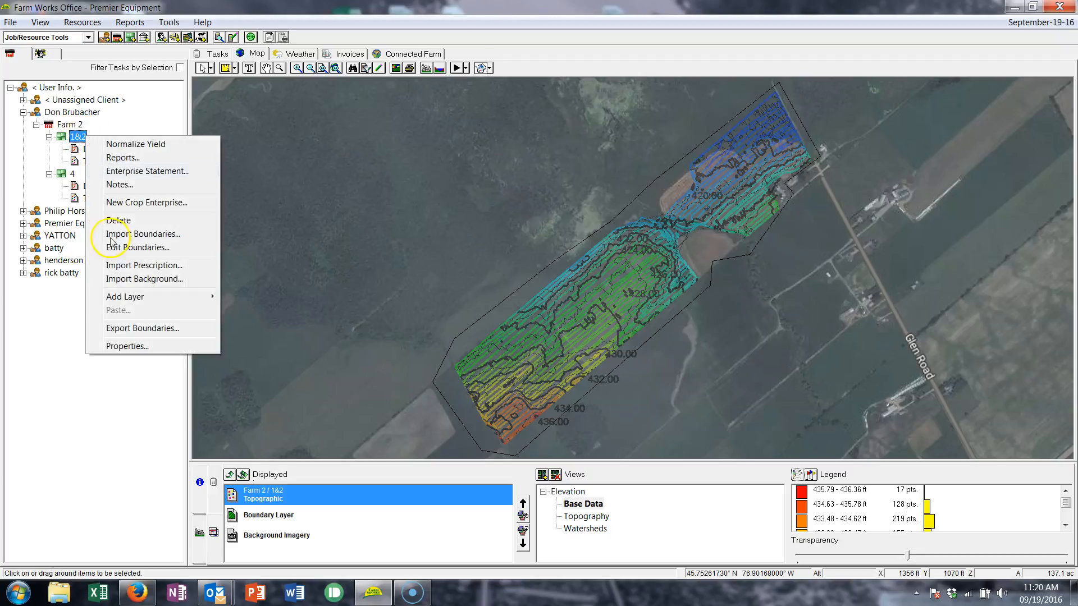
left_click(127, 346)
left_click(480, 212)
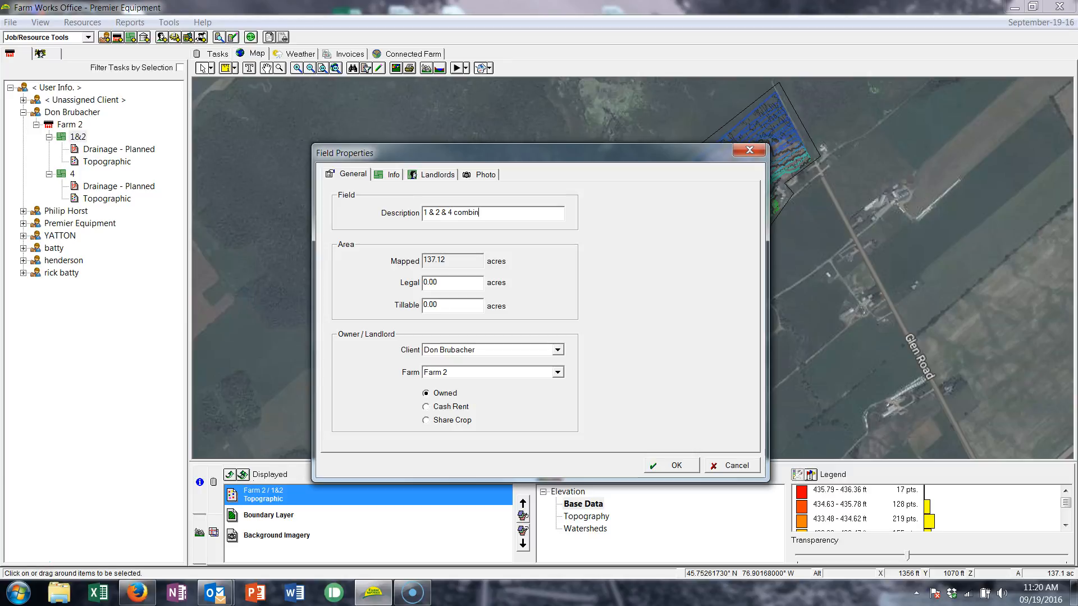
left_click(678, 465)
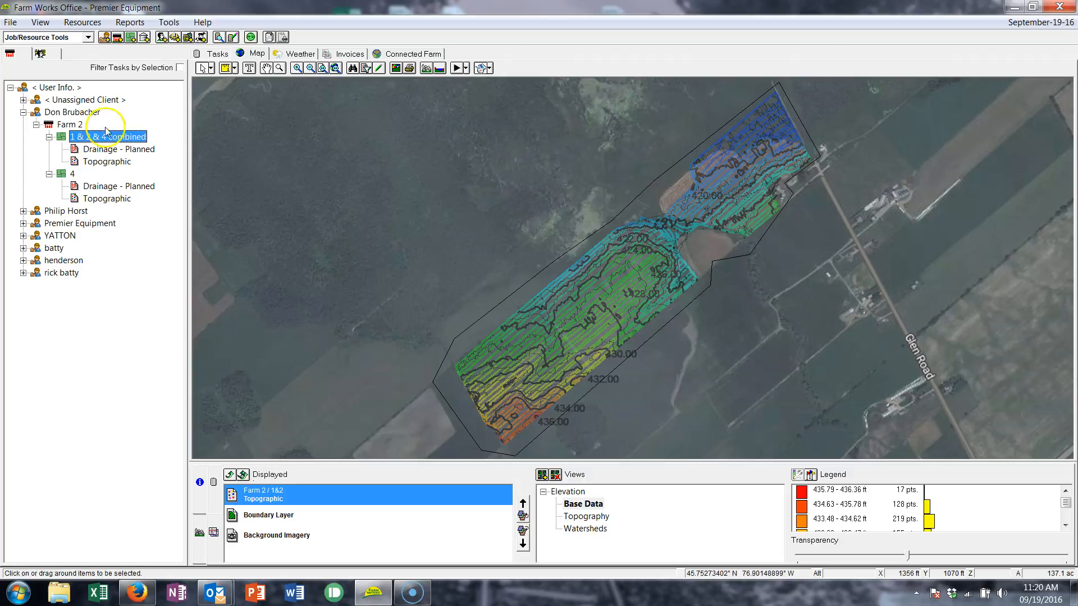
Rename field 4 as "4 only" in its field properties.
right_click(70, 175)
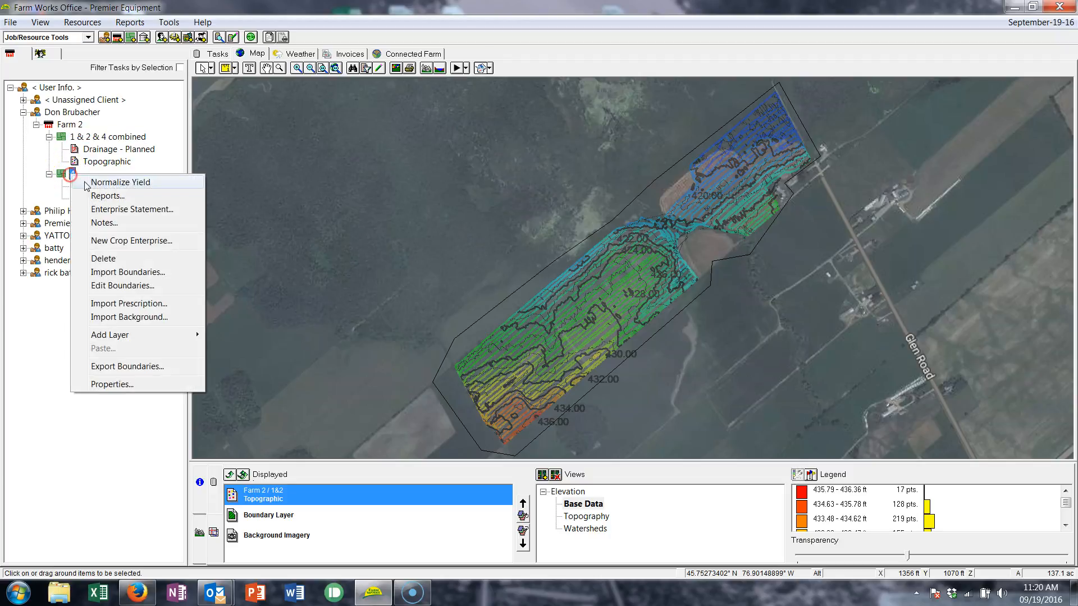
left_click(156, 384)
type("-")
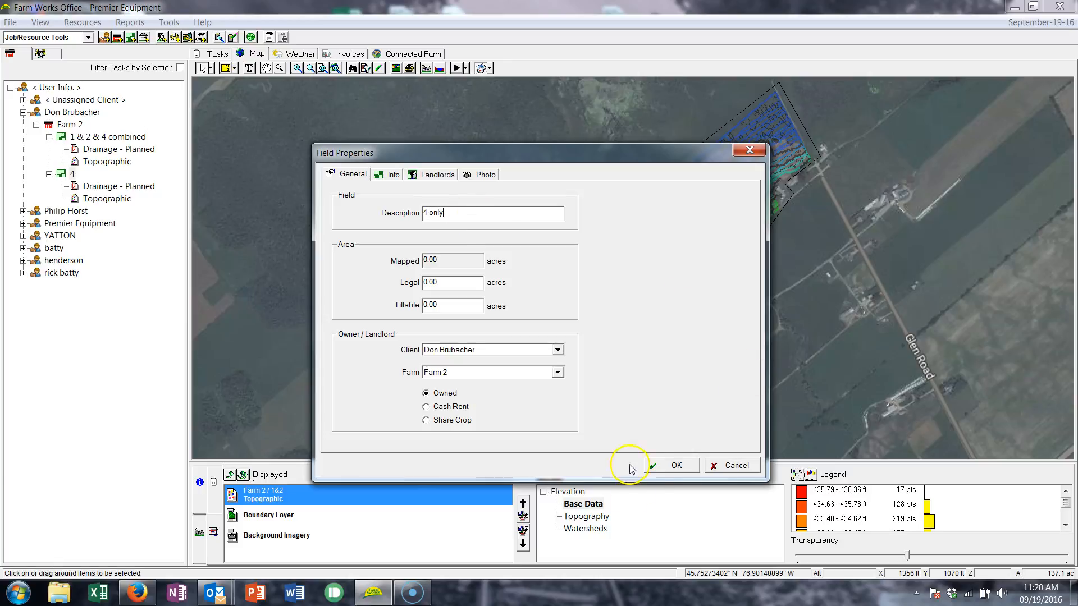
left_click(671, 465)
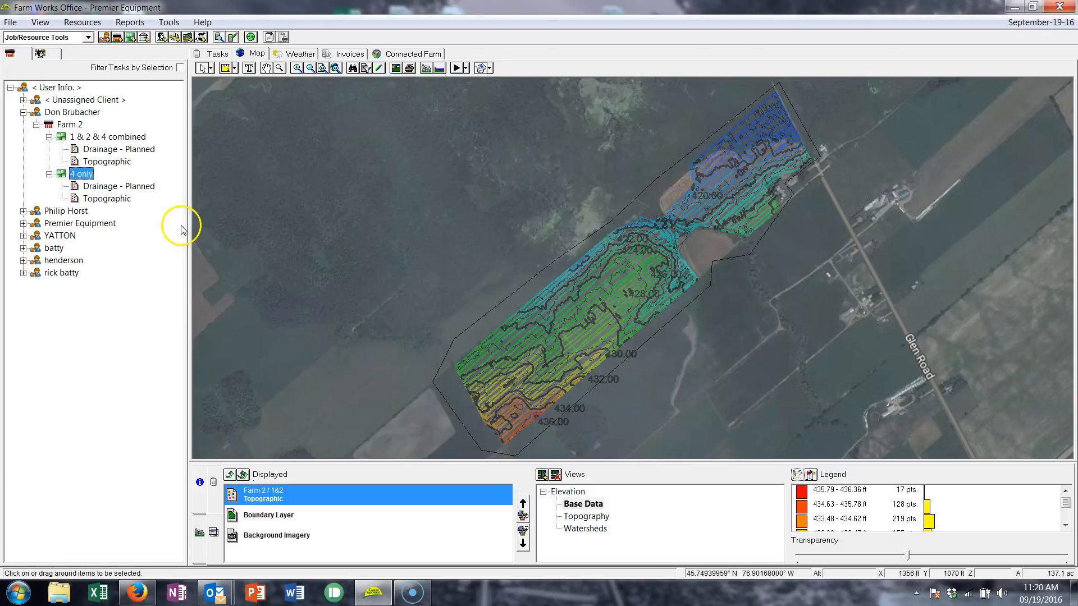
Change the description of the "4 only" field to "4 (do not use)".
right_click(83, 177)
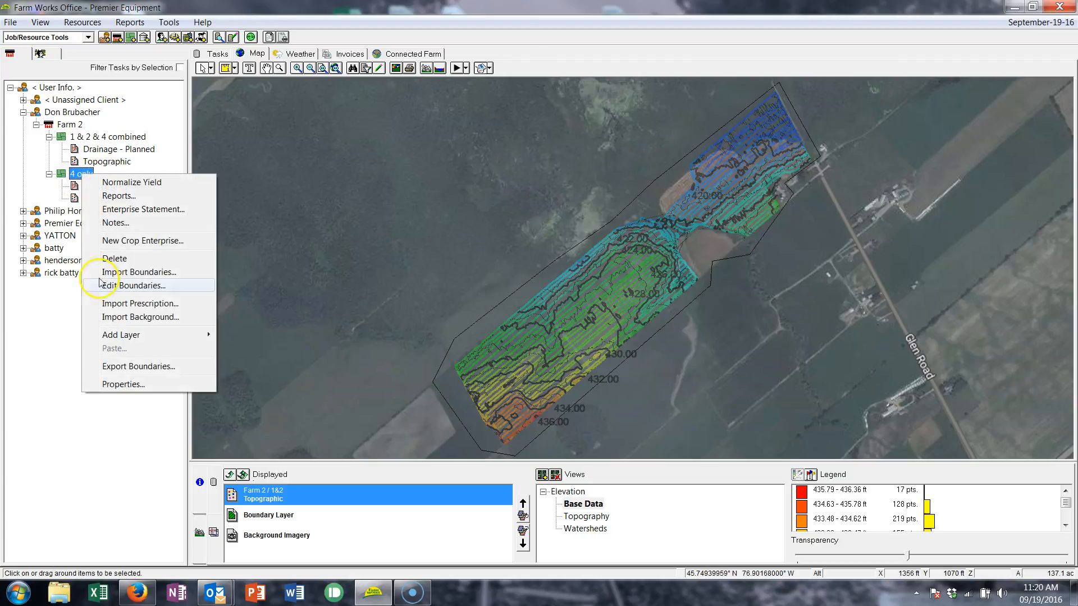
left_click(107, 384)
left_click(483, 213)
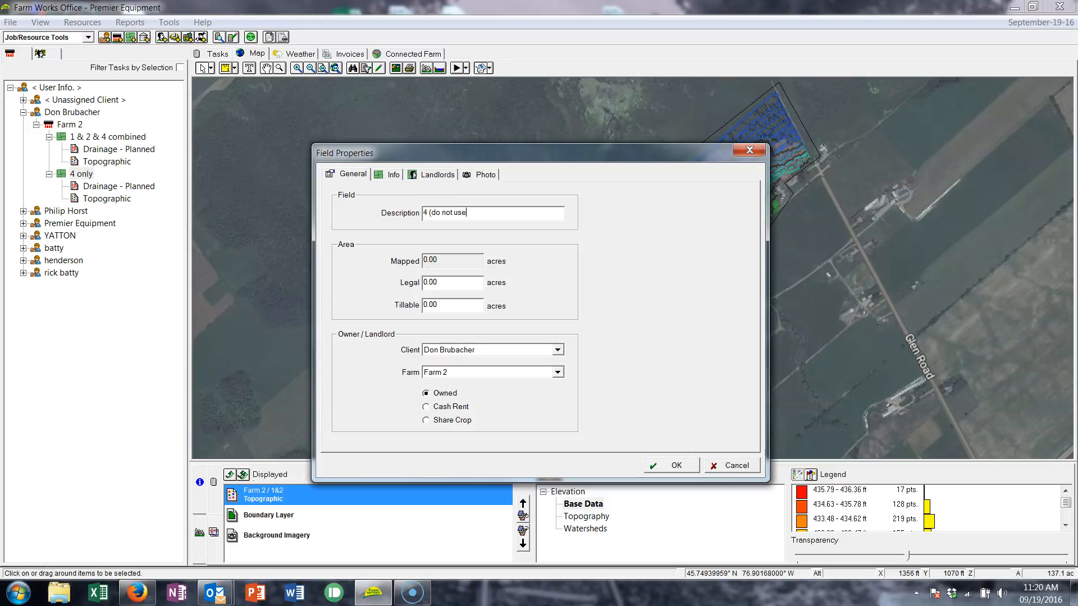
left_click(674, 465)
left_click(561, 503)
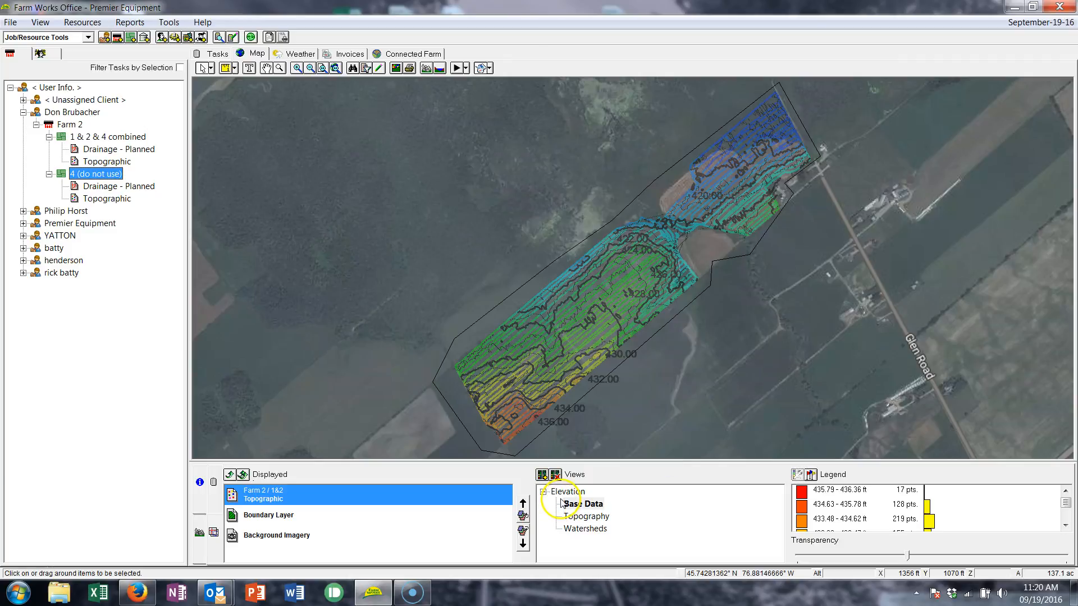